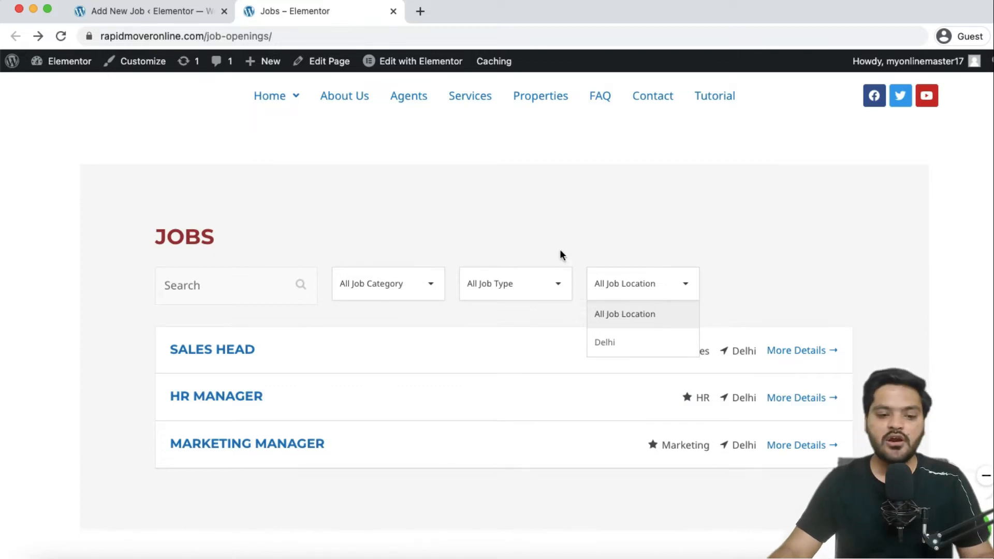
# Close the location filter and open the Sales Head job, noting its Full Time type.
pyautogui.click(547, 239)
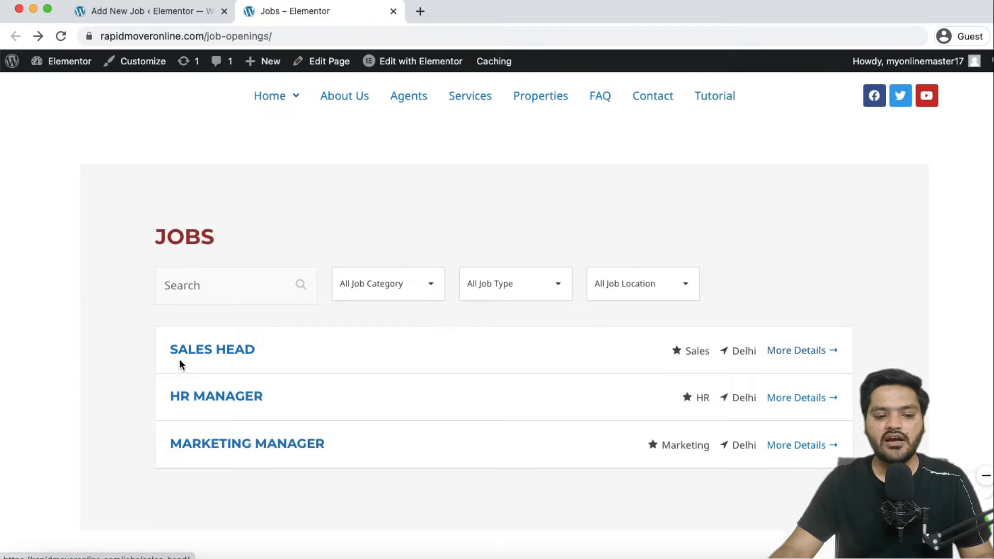
pyautogui.click(230, 352)
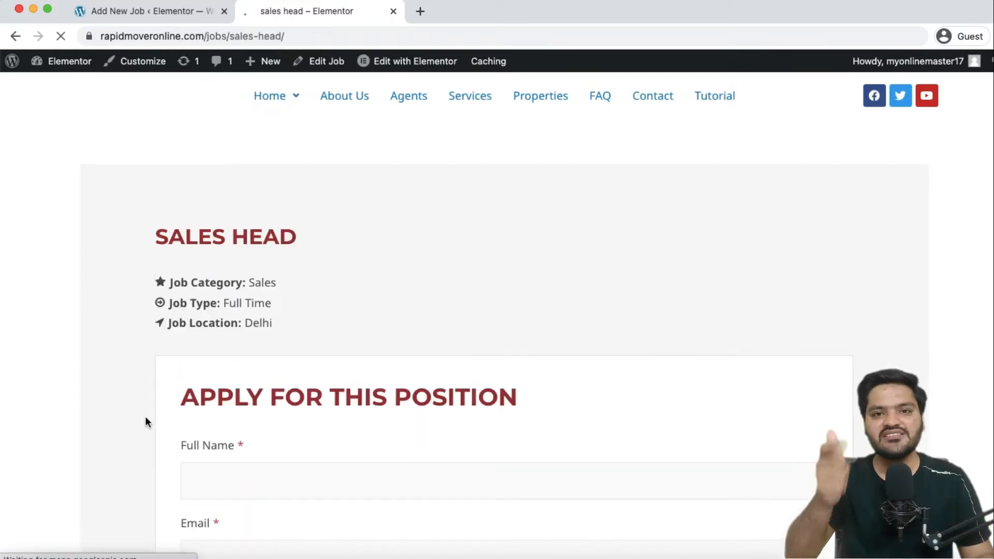
pyautogui.scroll(-3, 145, 422)
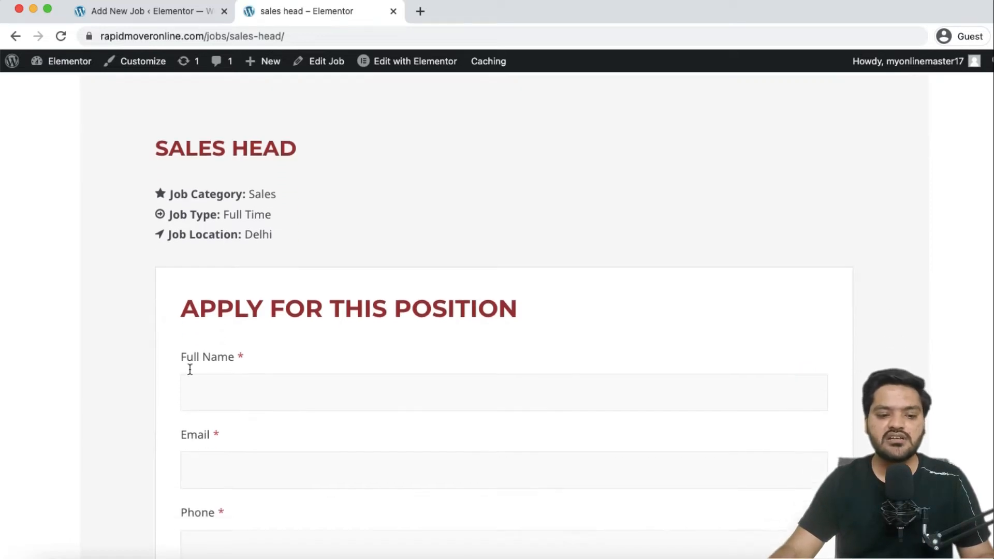
pyautogui.moveTo(226, 214); pyautogui.dragTo(274, 214)
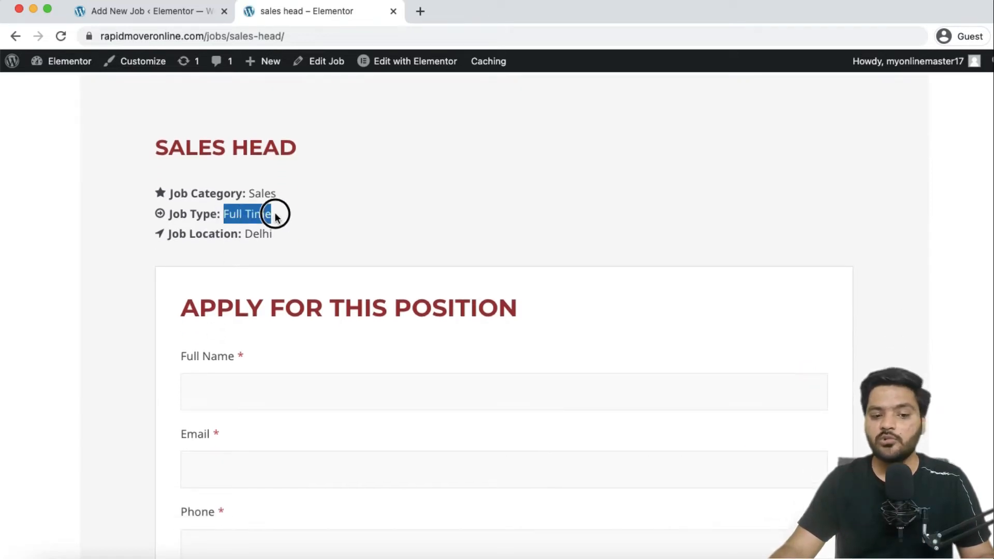
# Scroll through the Sales Head details and its application form with CV upload.
pyautogui.scroll(-3, 217, 243)
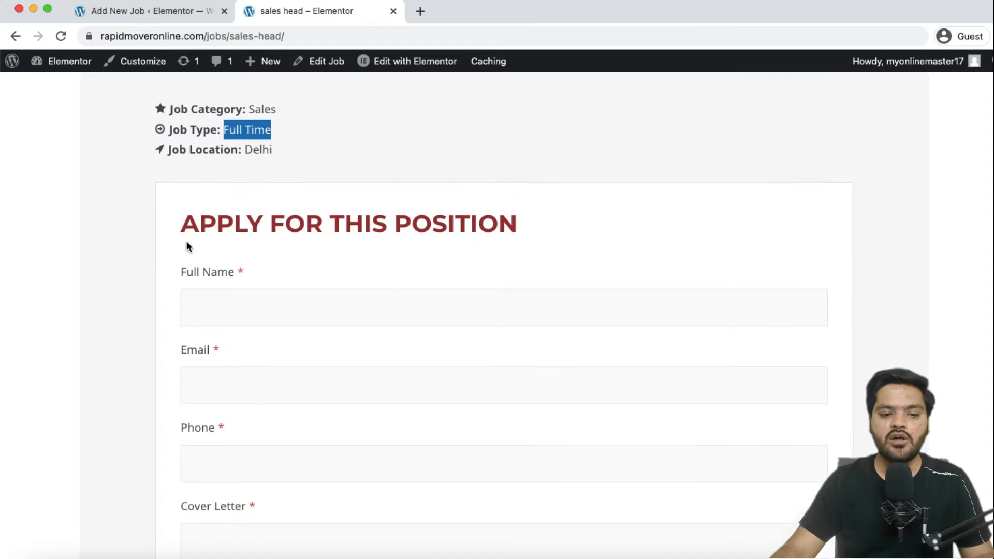
pyautogui.moveTo(181, 224); pyautogui.dragTo(578, 226)
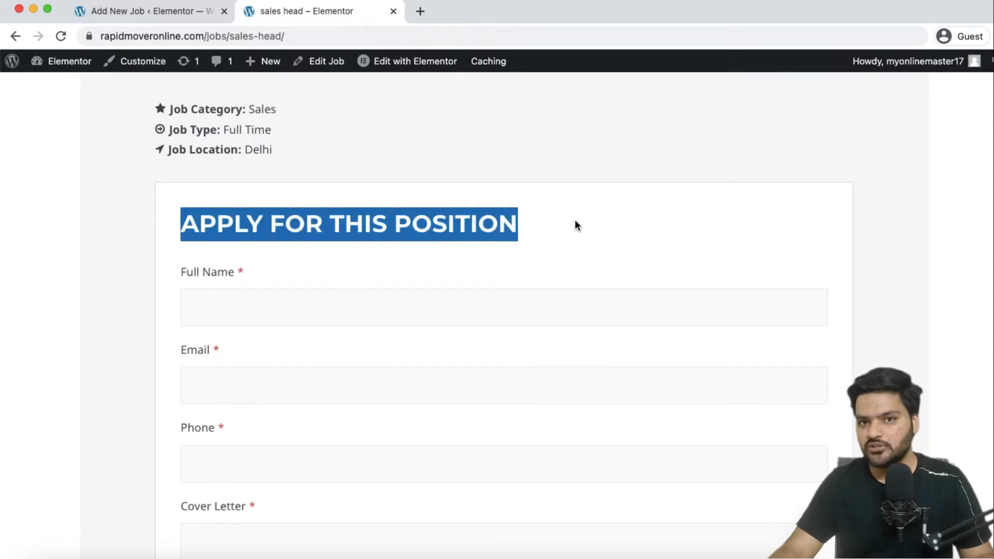
pyautogui.scroll(-12, 208, 238)
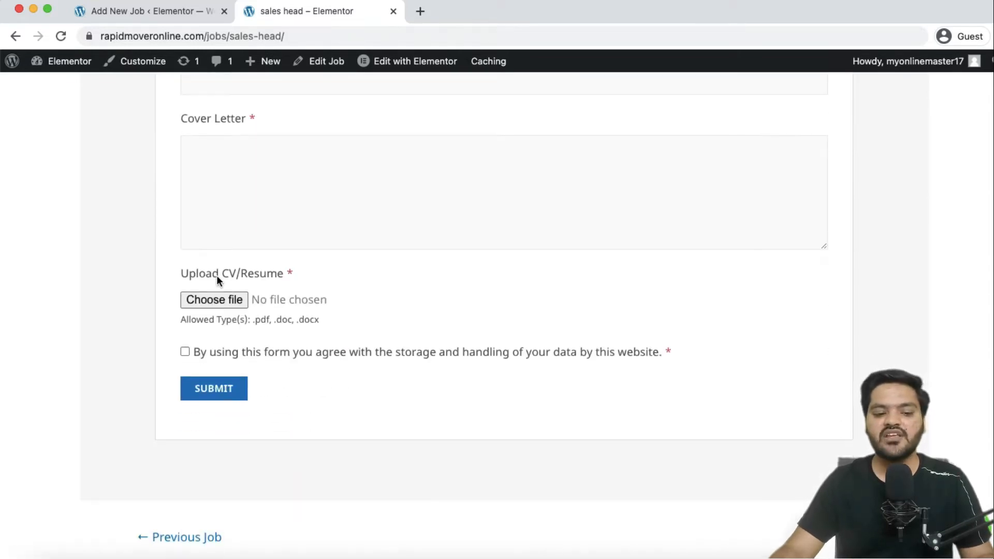
pyautogui.scroll(10, 216, 274)
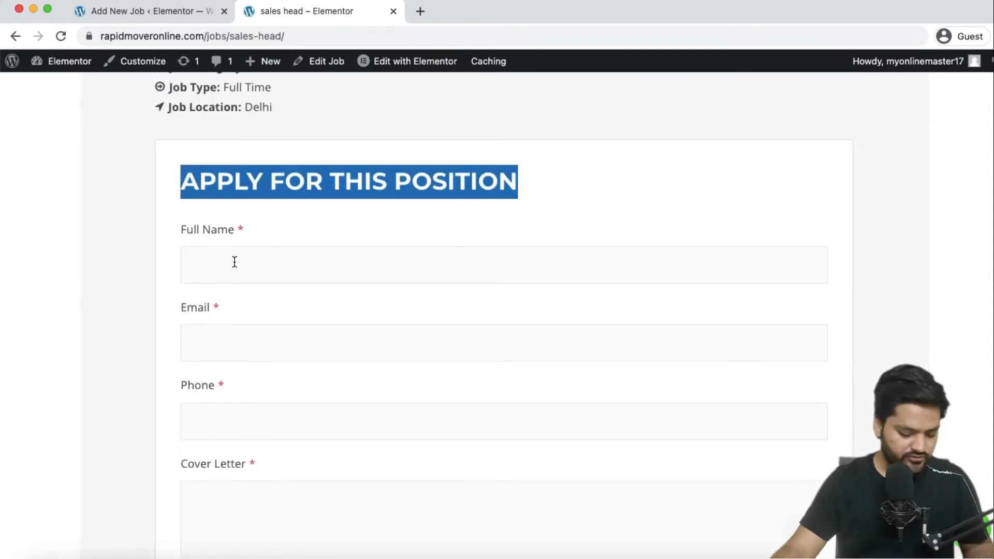
# Fill the application with the applicant's name, e-mail, phone number and cover letter 'qwerty'.
pyautogui.click(234, 262)
pyautogui.write('demo')
pyautogui.press('Tab')
pyautogui.write('demo')
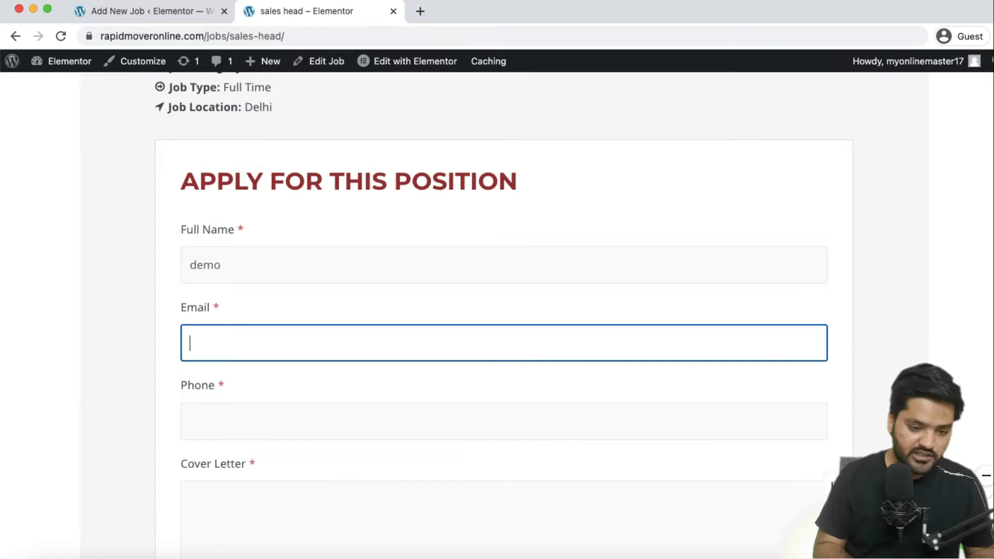
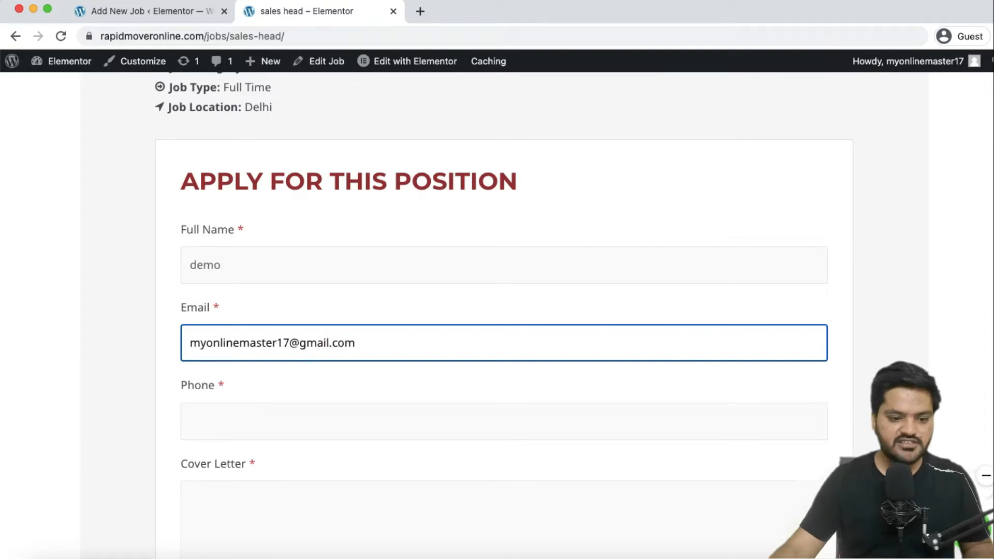
pyautogui.scroll(-1, 240, 328)
pyautogui.click(242, 404)
pyautogui.write('12345678')
pyautogui.scroll(-3, 290, 360)
pyautogui.click(318, 318)
pyautogui.write('qwerty')
# Attach a PDF from Downloads as the CV.
pyautogui.scroll(-2, 311, 390)
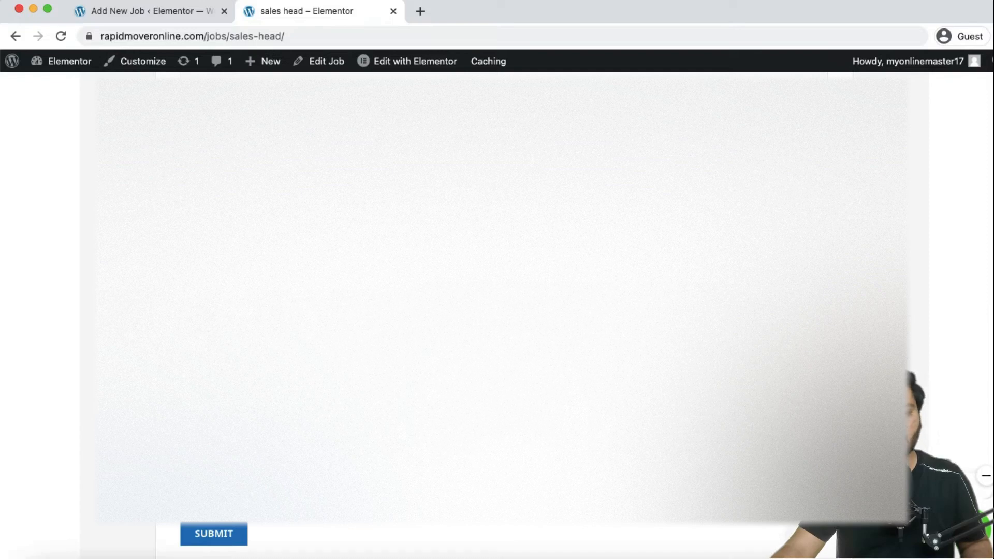
pyautogui.click(212, 430)
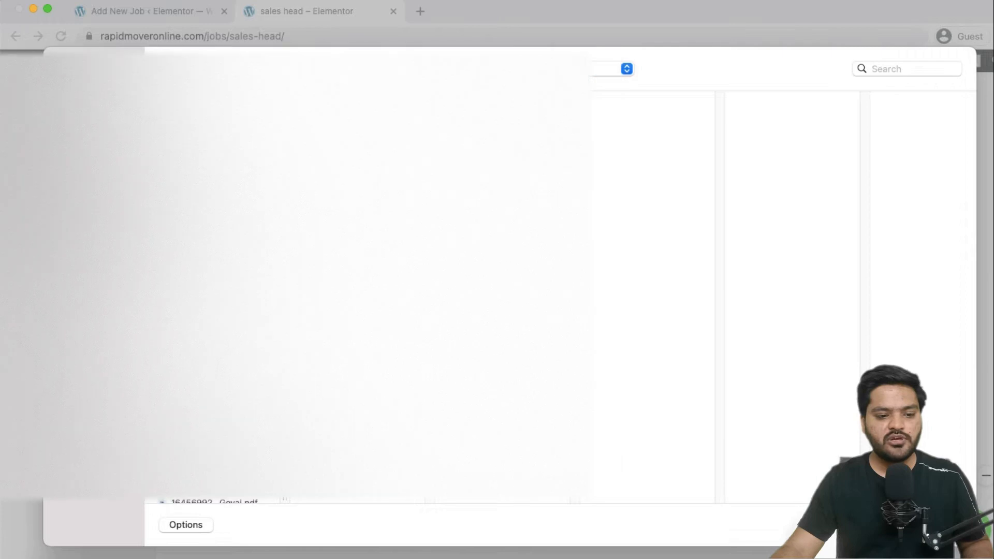
pyautogui.scroll(-5, 212, 315)
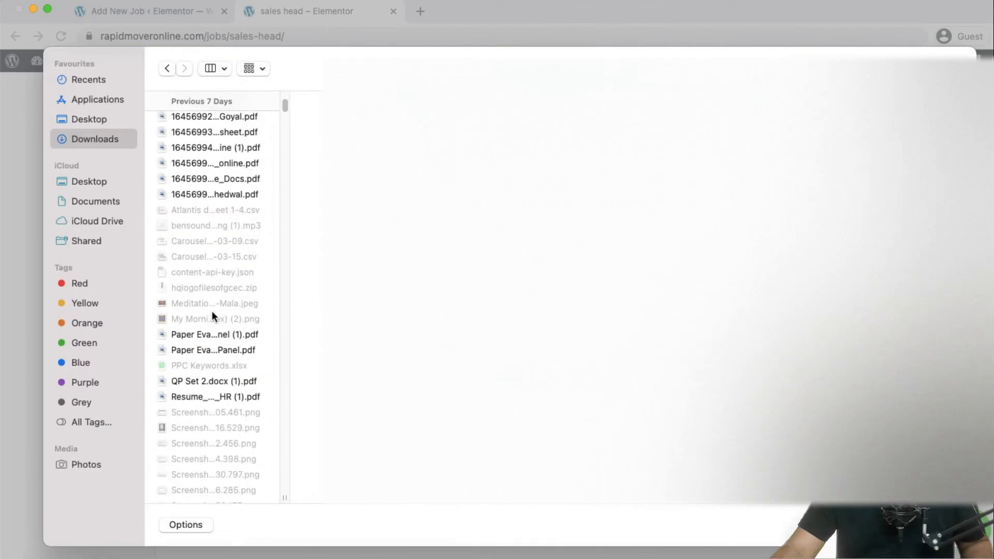
pyautogui.click(218, 350)
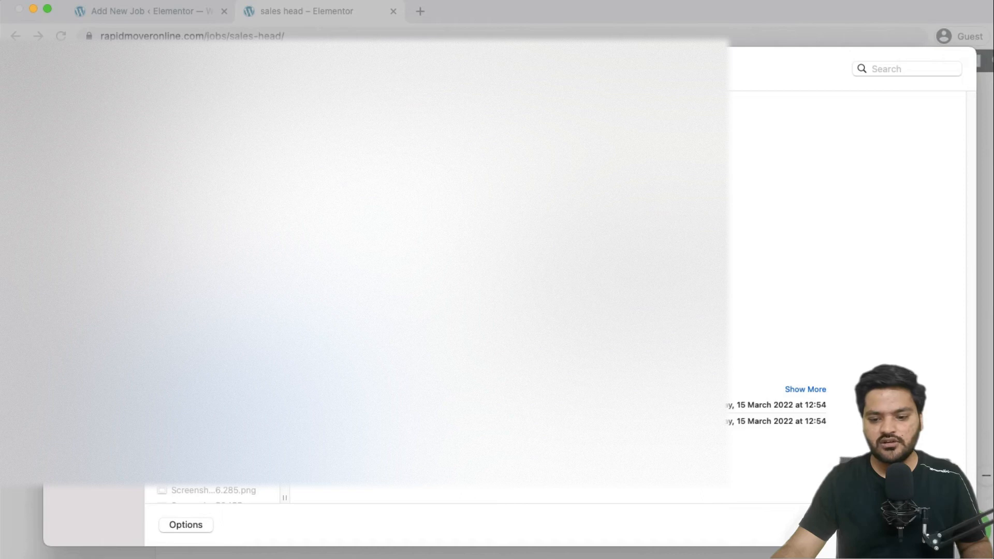
pyautogui.click(936, 524)
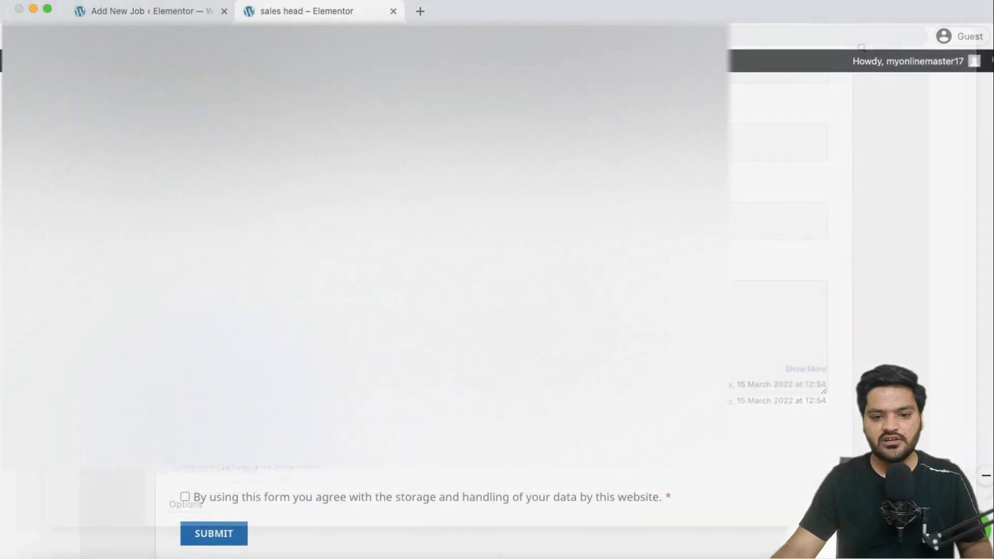
# Submit the application, check the confirmation, and return to the admin's notification settings.
pyautogui.scroll(-3, 187, 395)
pyautogui.click(222, 430)
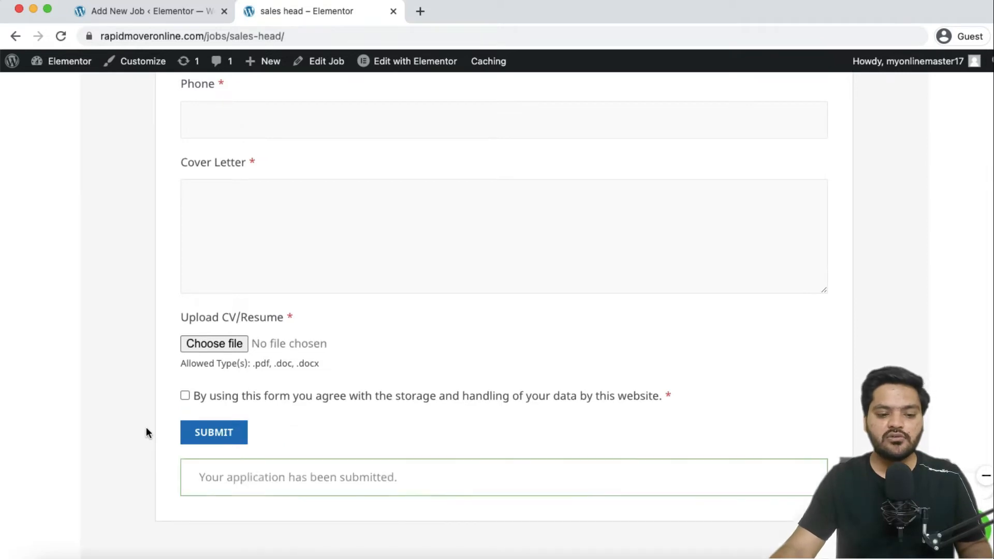
pyautogui.moveTo(197, 474); pyautogui.dragTo(421, 496)
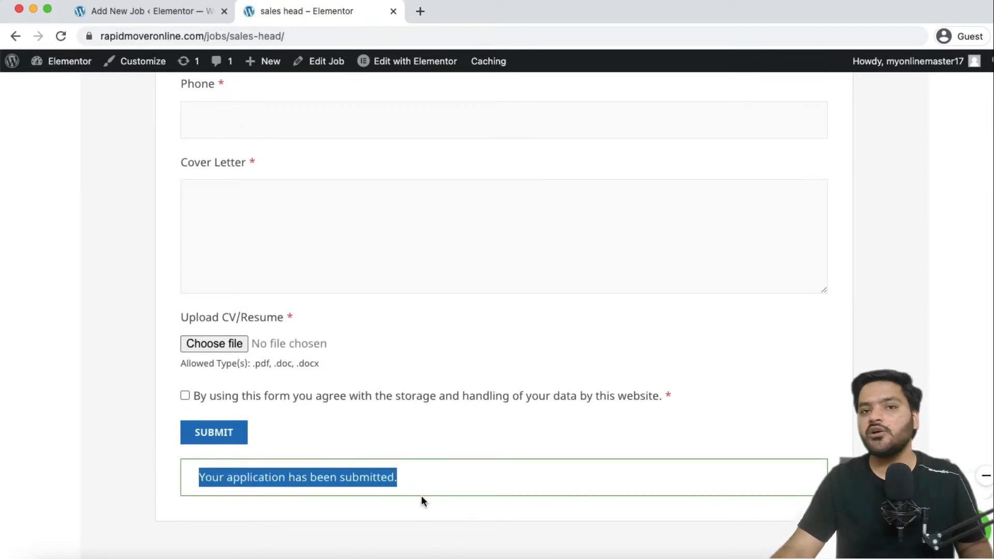
pyautogui.click(206, 15)
pyautogui.click(16, 36)
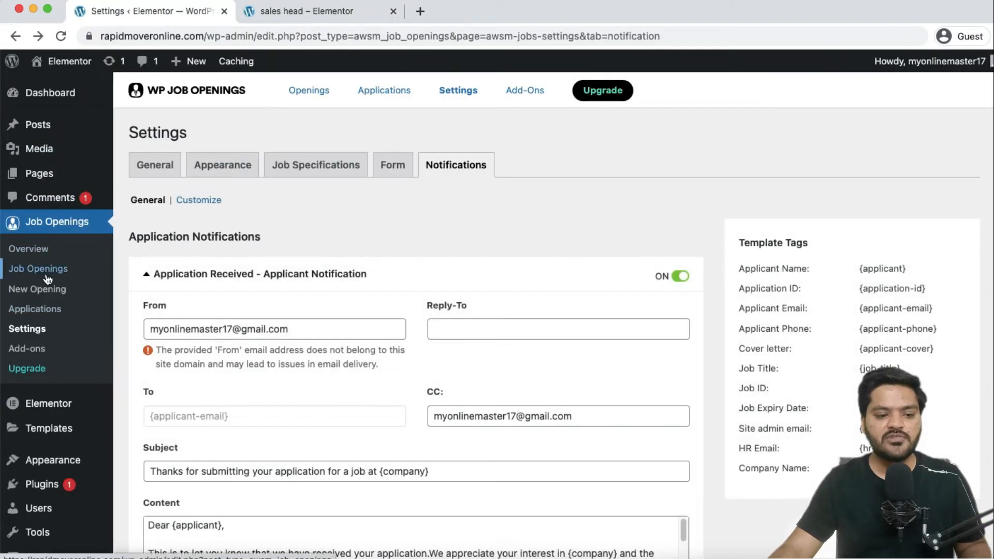
# View Application #657 for sales head from the Job Openings Applications list.
pyautogui.click(49, 309)
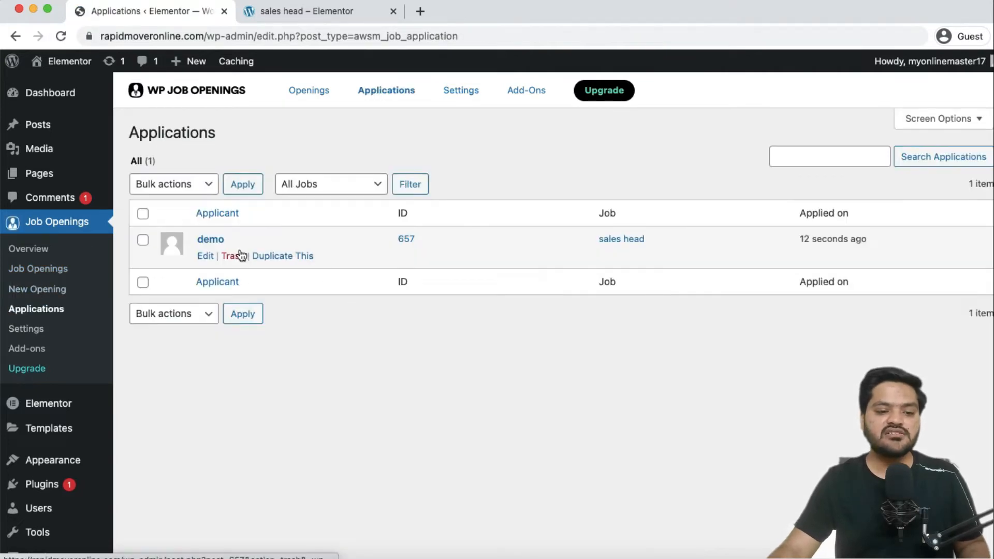
pyautogui.click(212, 242)
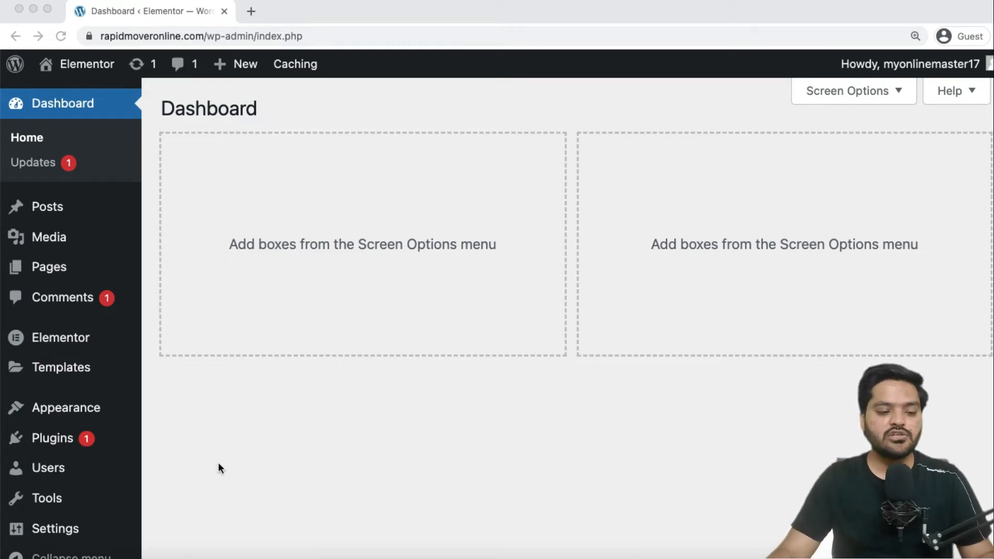
# Search Add New Plugins for 'wp job openin', then install and activate WP Job Openings.
pyautogui.click(266, 435)
pyautogui.moveTo(57, 439)
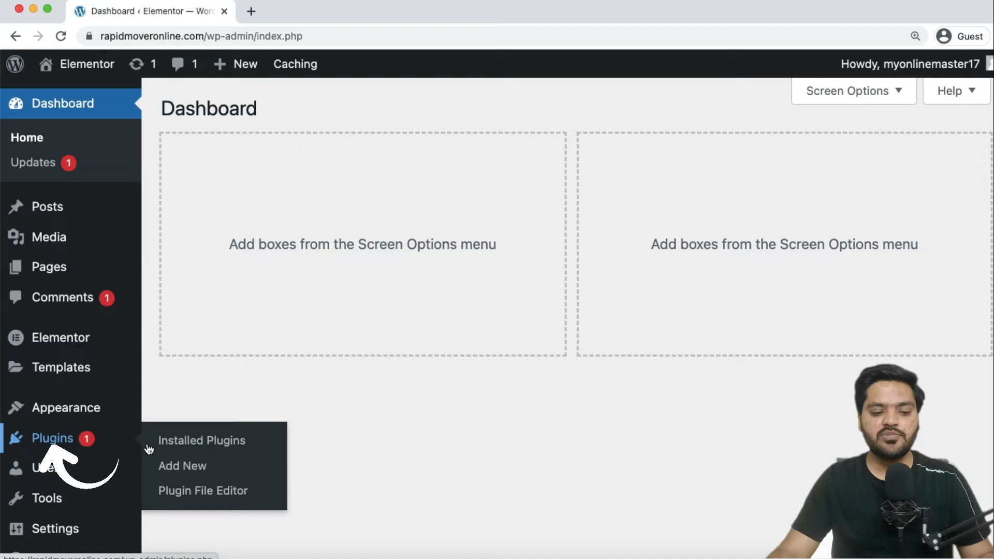
pyautogui.click(202, 467)
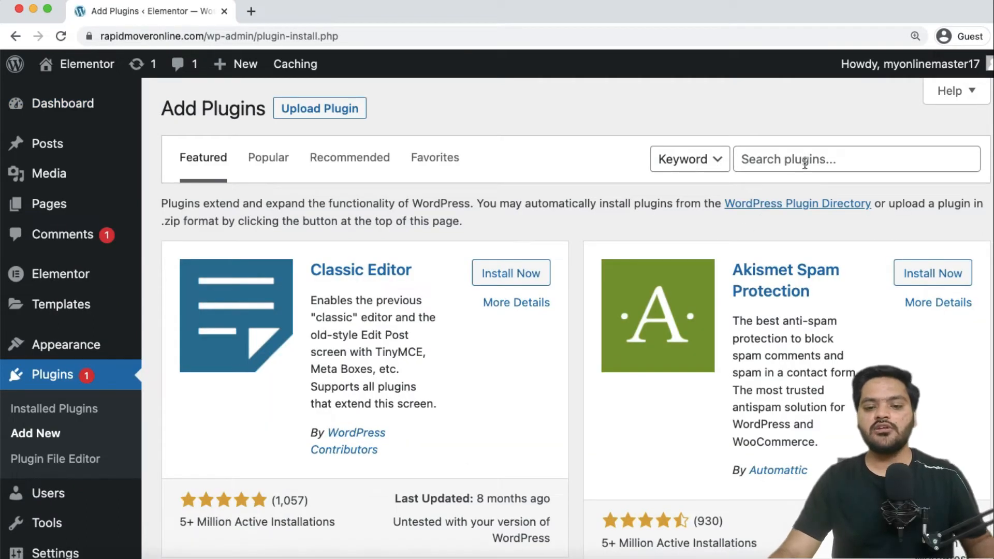
pyautogui.click(805, 163)
pyautogui.write('wp')
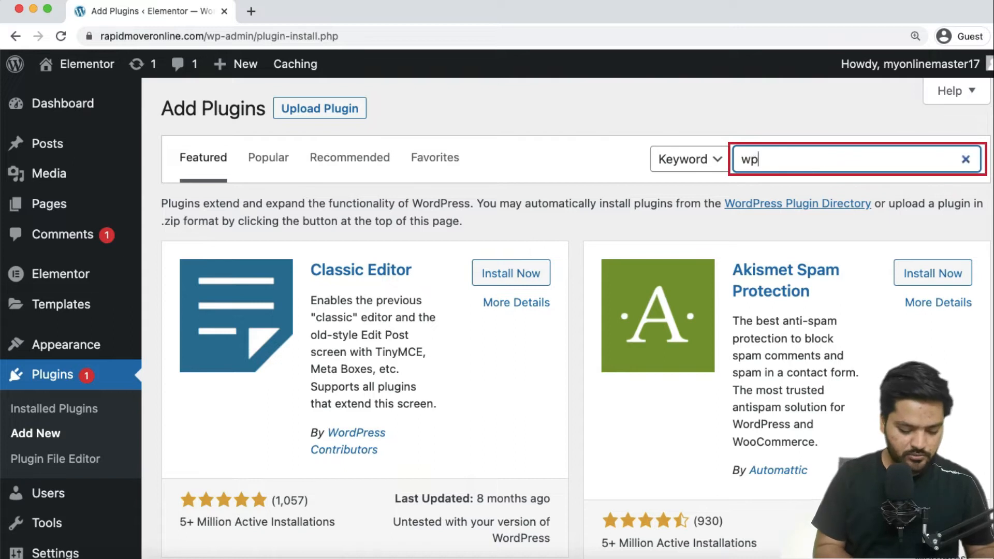
pyautogui.write(' job opening')
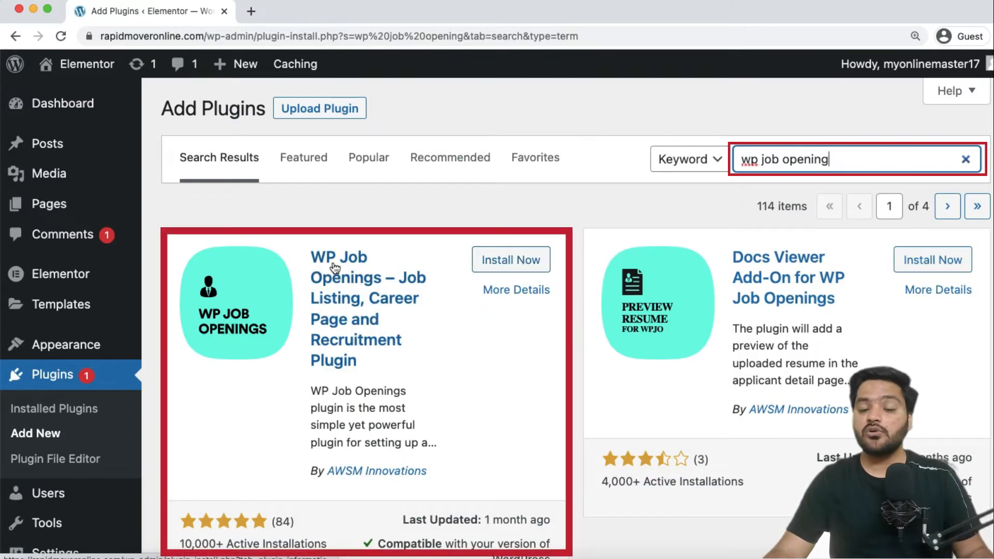
pyautogui.click(520, 265)
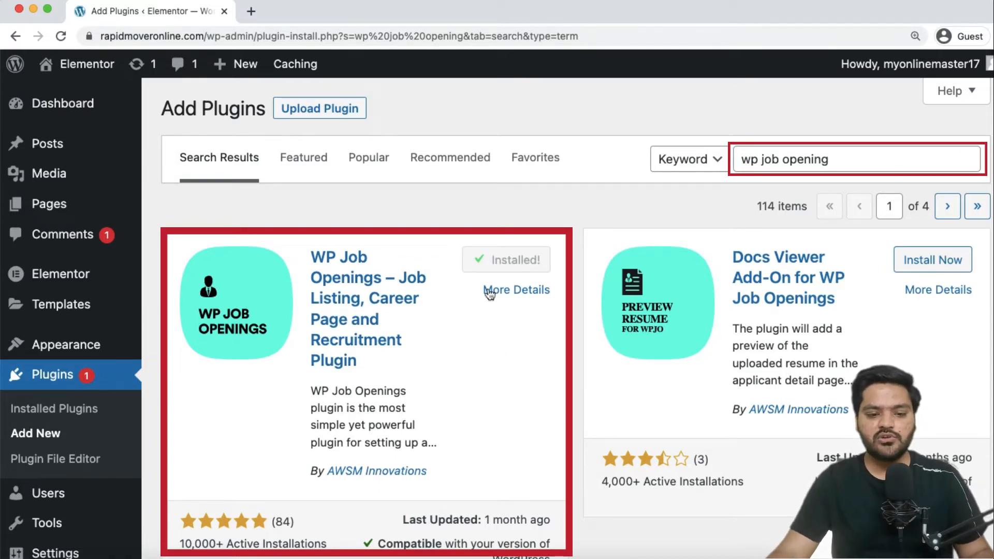
pyautogui.click(500, 262)
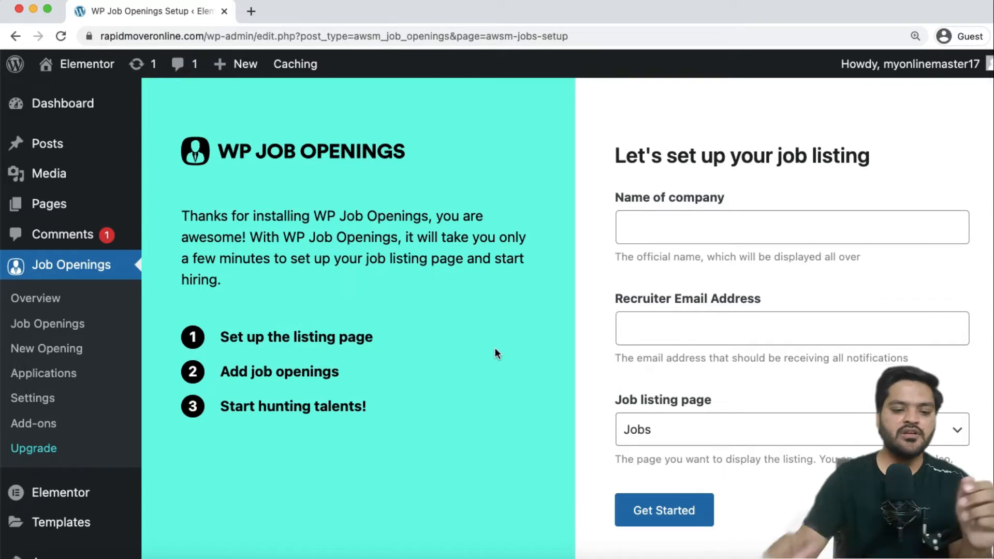
# Complete setup with company 'My Online Master', the recruiter e-mail, and Jobs as listing page.
pyautogui.click(691, 229)
pyautogui.write('My Online Master')
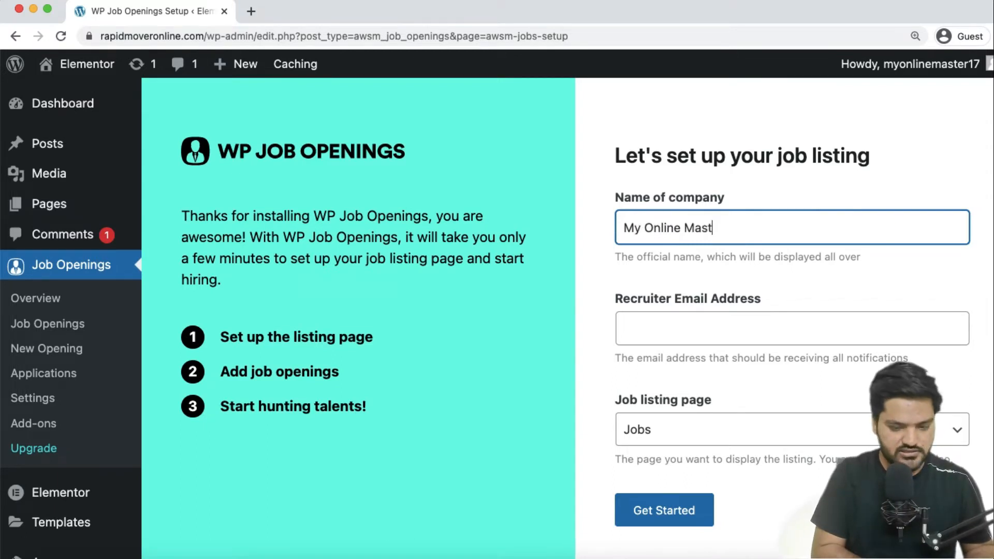
pyautogui.click(695, 326)
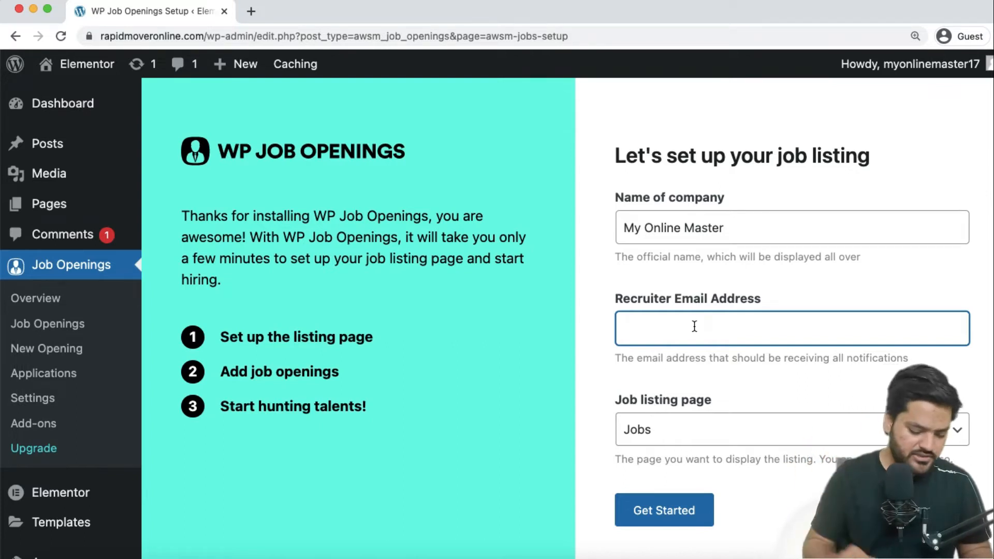
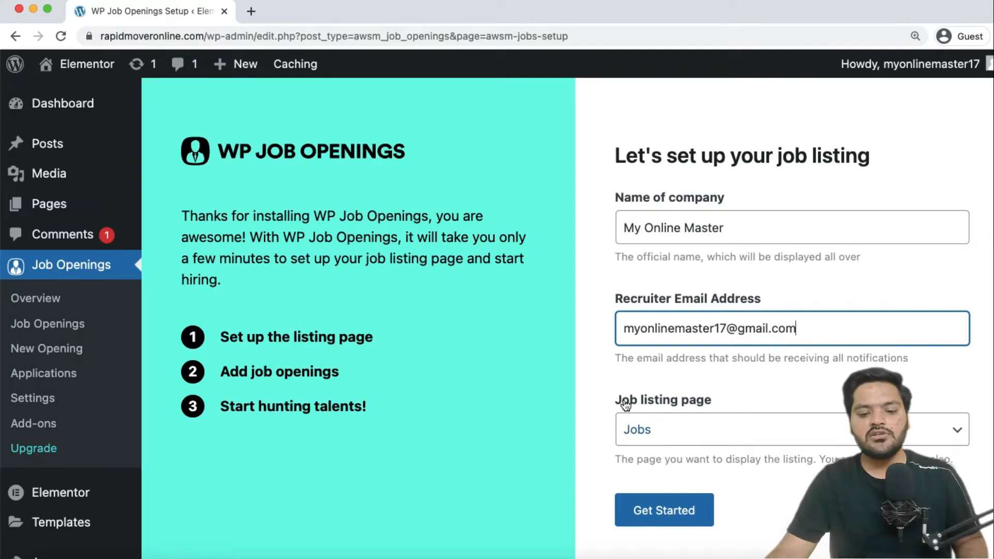
pyautogui.click(818, 424)
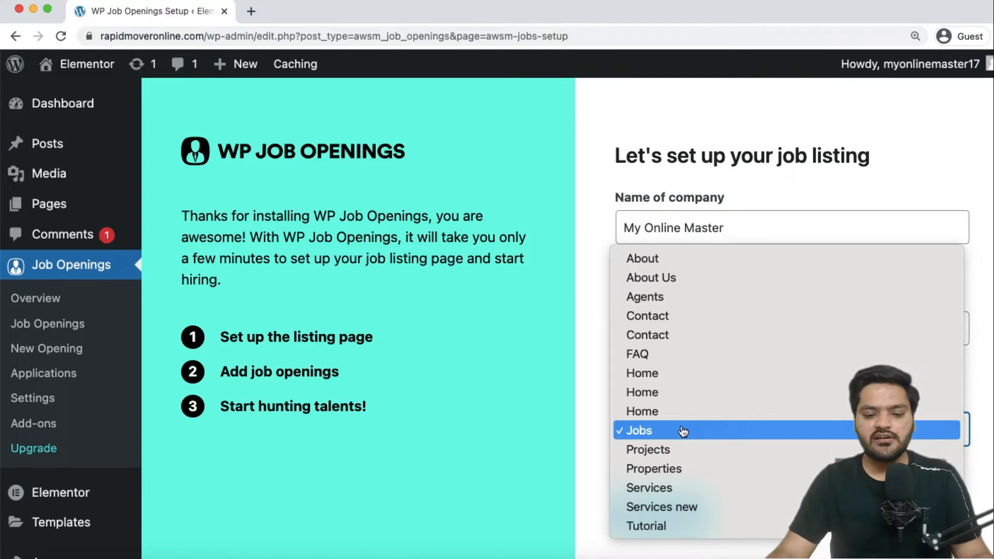
pyautogui.click(642, 431)
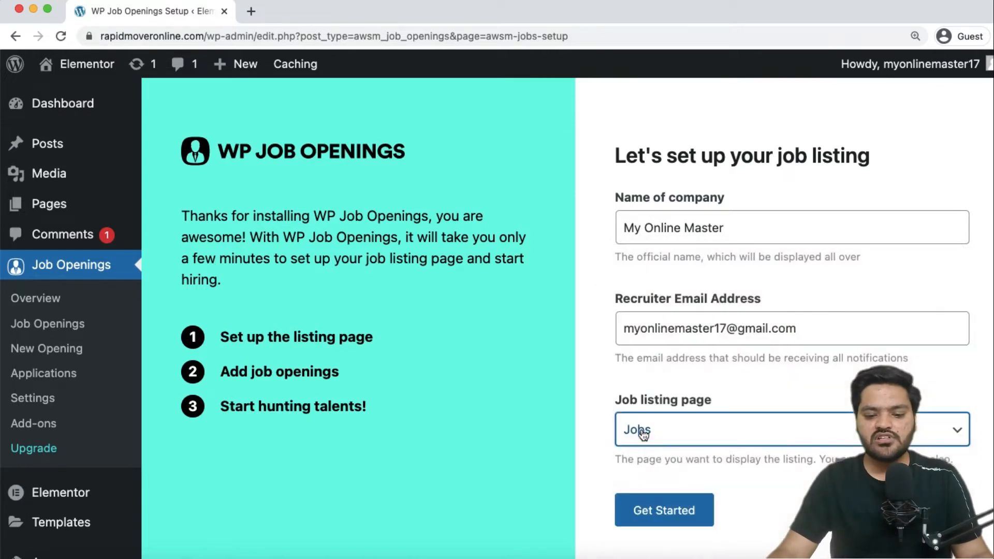
pyautogui.click(668, 518)
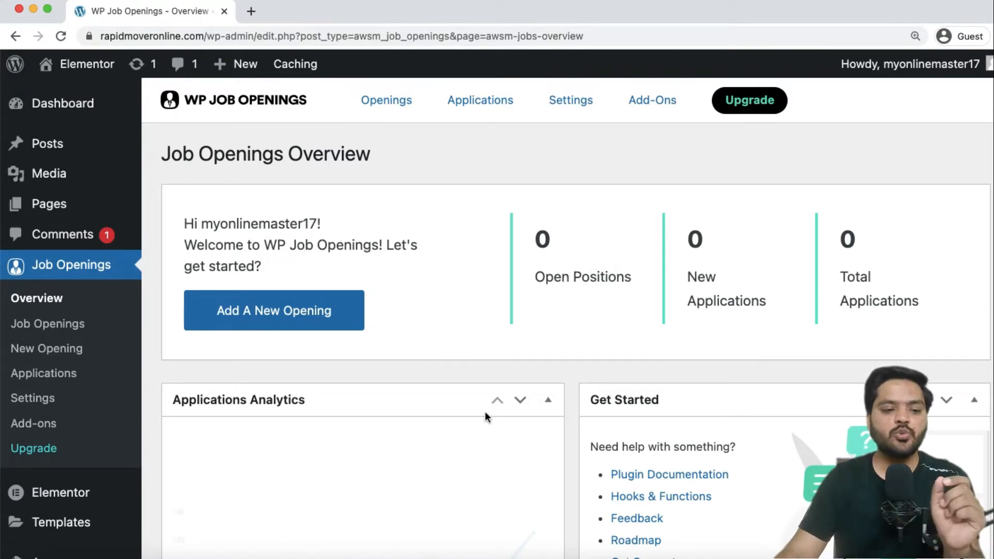
# Open the All Pages list in a new tab and switch to it.
pyautogui.moveTo(85, 209)
pyautogui.rightClick(169, 208)
pyautogui.click(208, 212)
pyautogui.click(298, 14)
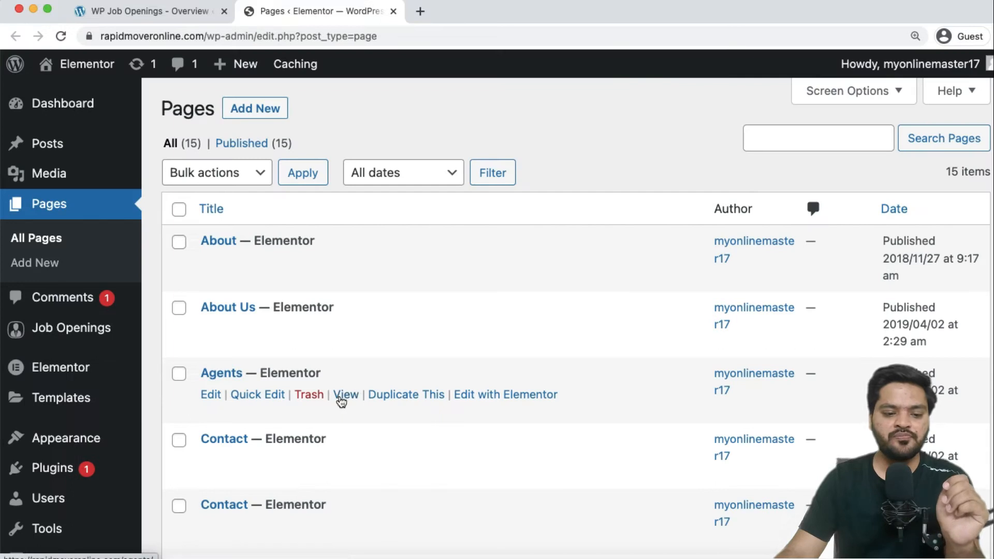
pyautogui.scroll(-10, 341, 400)
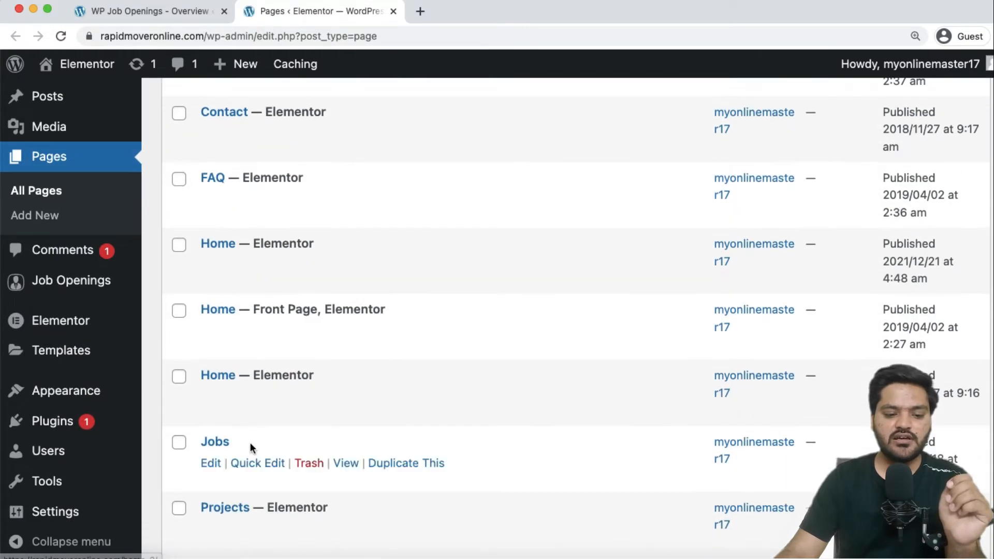
# Open the Jobs page view in a new tab and close the pages list tab.
pyautogui.rightClick(344, 461)
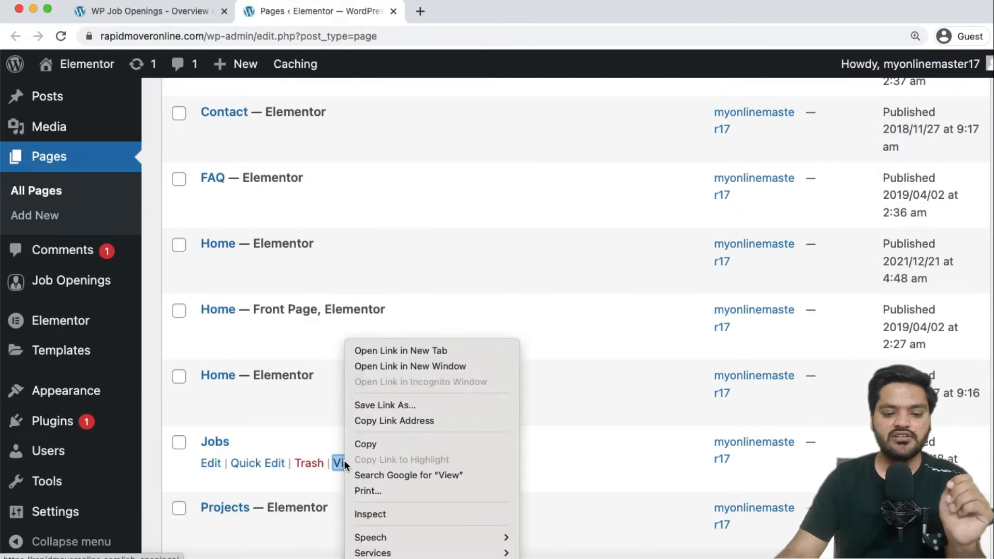
pyautogui.click(382, 350)
pyautogui.click(455, 14)
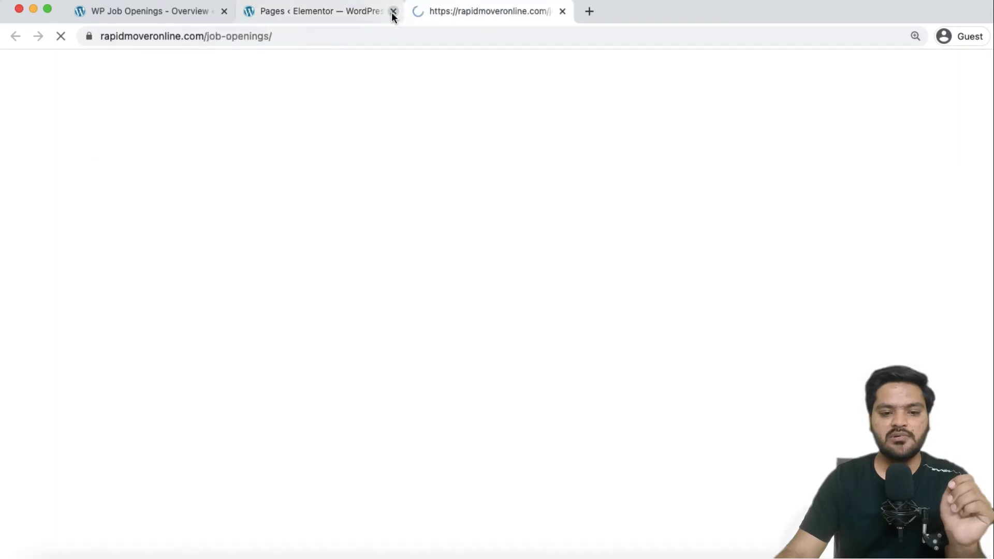
pyautogui.click(393, 12)
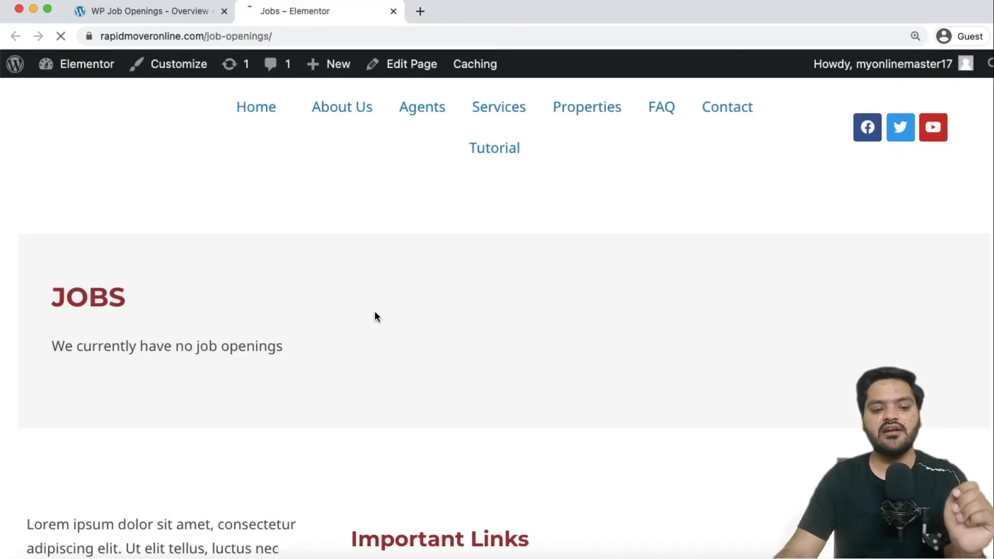
# Highlight the JOBS heading and the 'We currently have no job openings' message.
pyautogui.moveTo(49, 297); pyautogui.dragTo(126, 295)
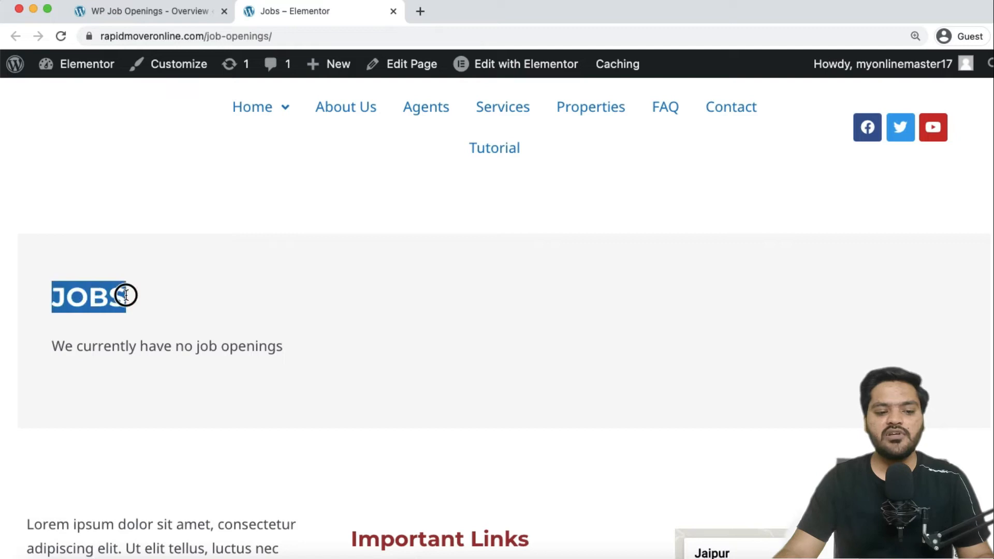
pyautogui.click(76, 348)
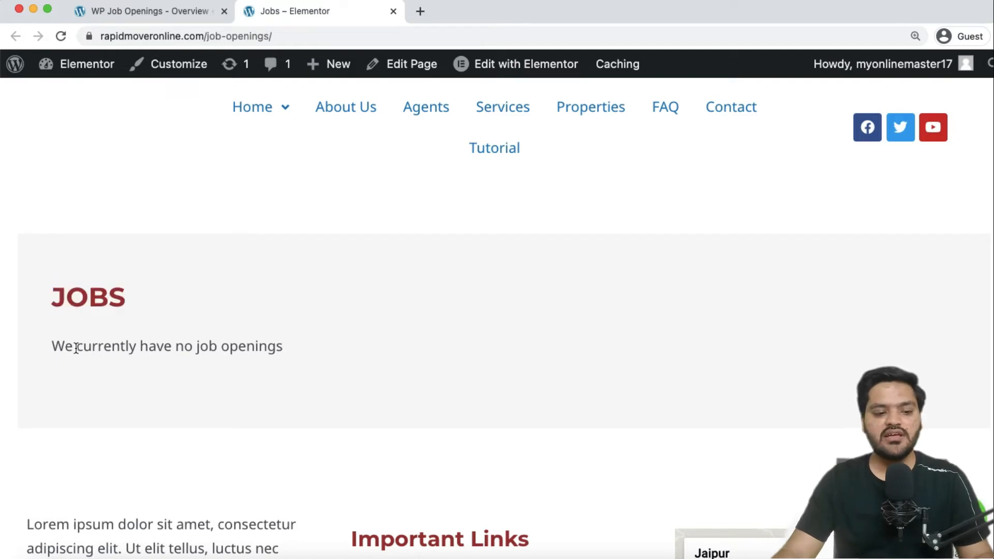
pyautogui.moveTo(52, 348); pyautogui.dragTo(332, 357)
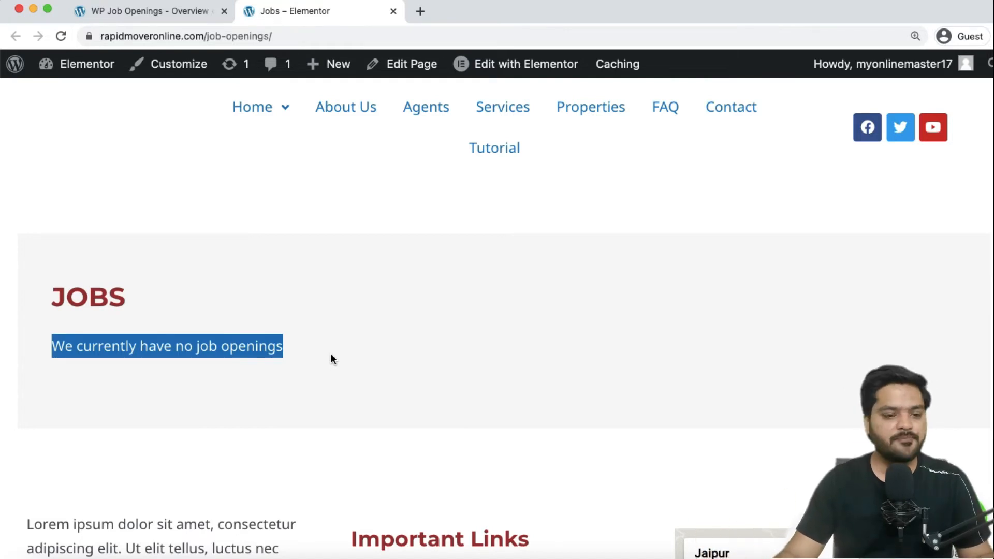
# Return to the WP Job Openings Overview and start adding a new opening.
pyautogui.click(166, 10)
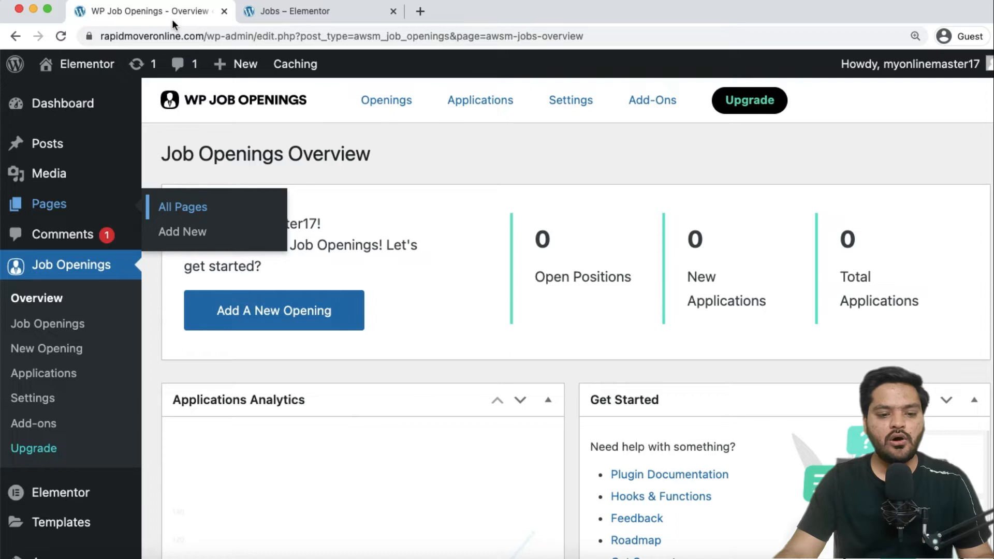
pyautogui.click(446, 359)
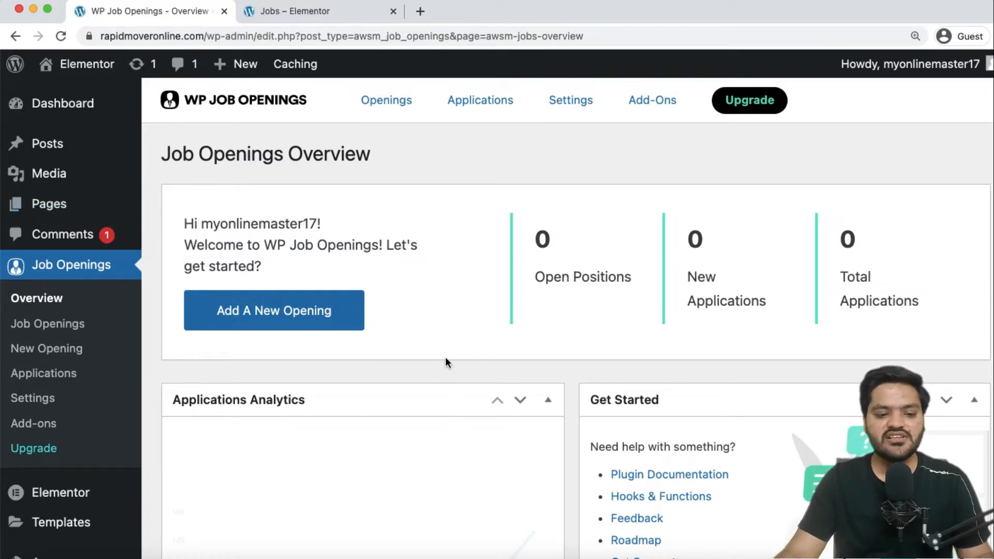
pyautogui.click(271, 315)
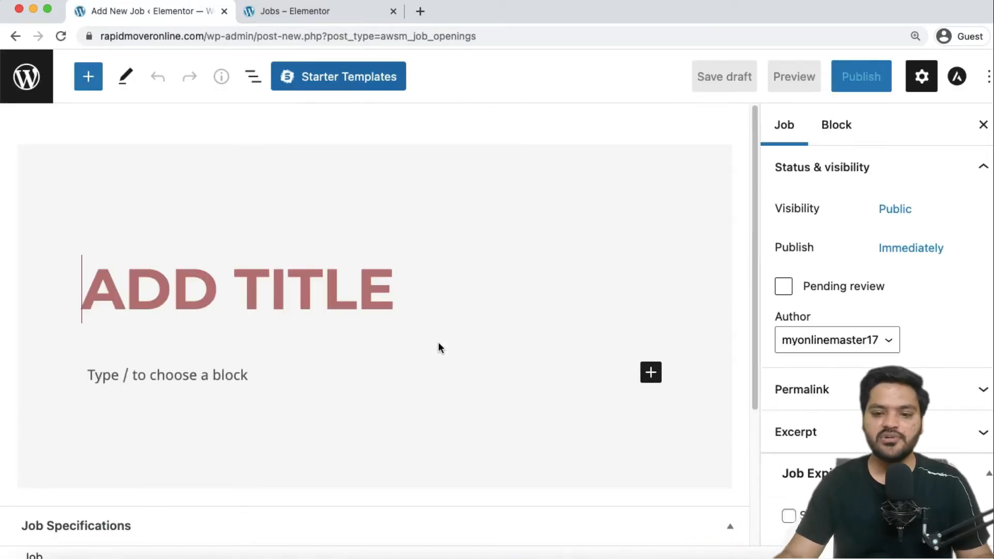
# Reset browser zoom to 100% and title the opening 'DIGITAL MARKETING MANAGER'.
pyautogui.click(916, 34)
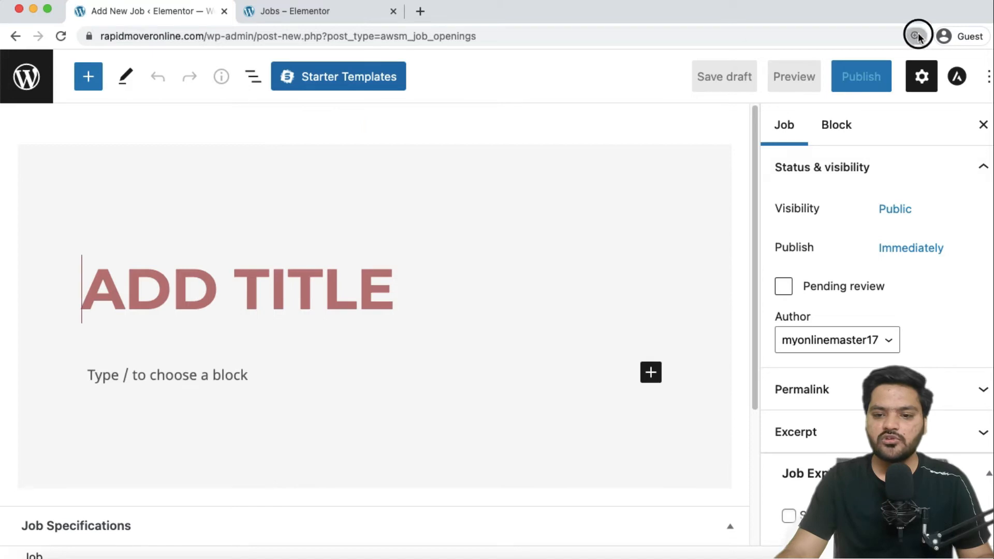
pyautogui.click(893, 61)
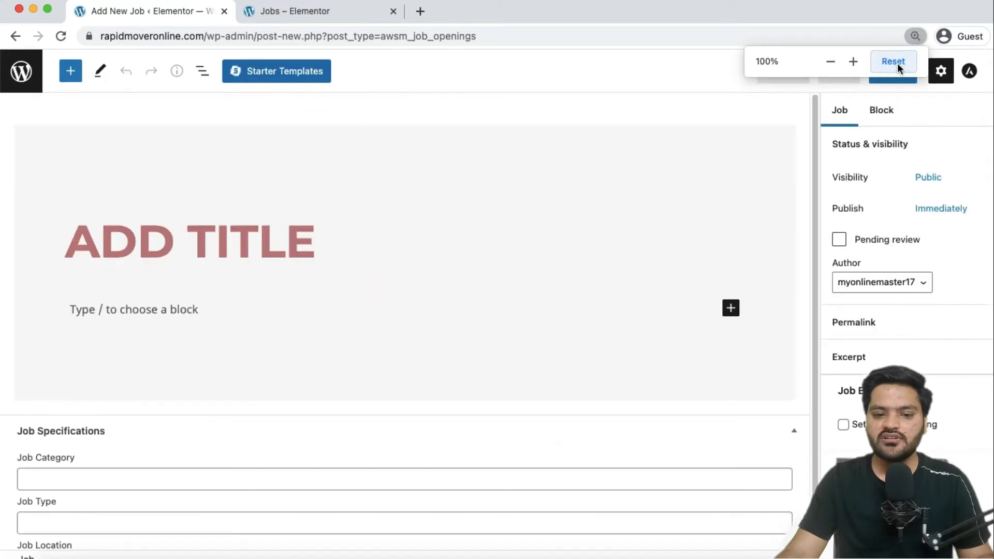
pyautogui.click(173, 253)
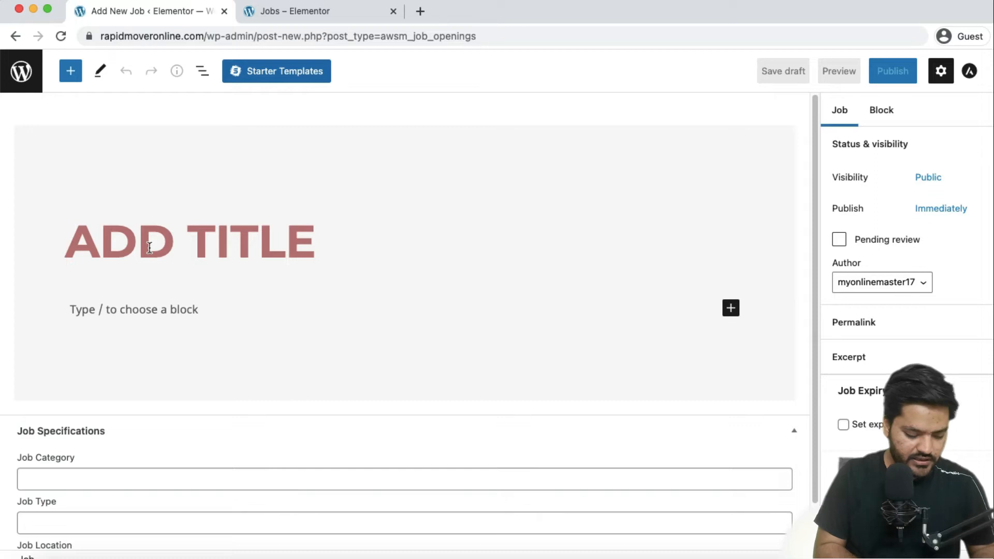
pyautogui.write('DIGITAL ')
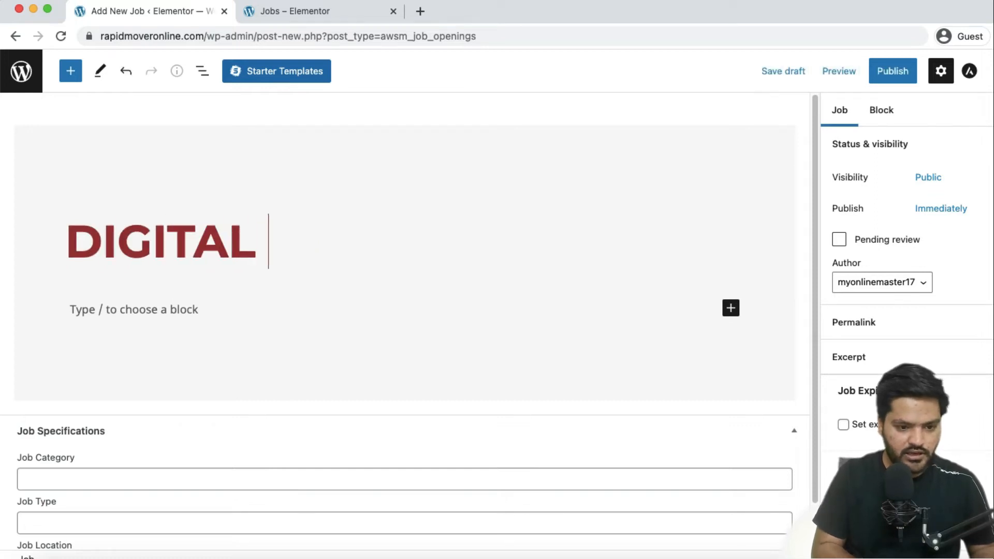
pyautogui.write('MARKETING MANAGER')
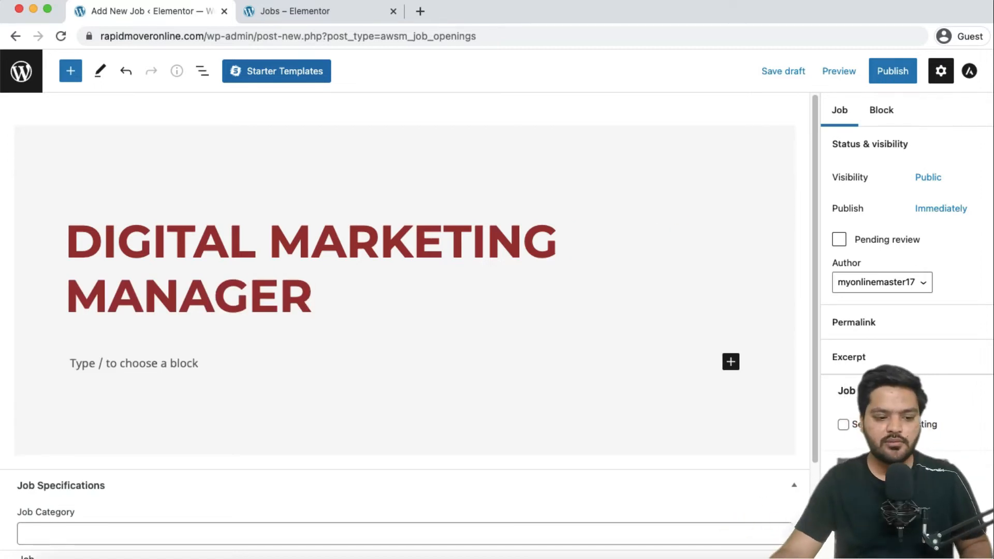
pyautogui.scroll(-2, 13, 383)
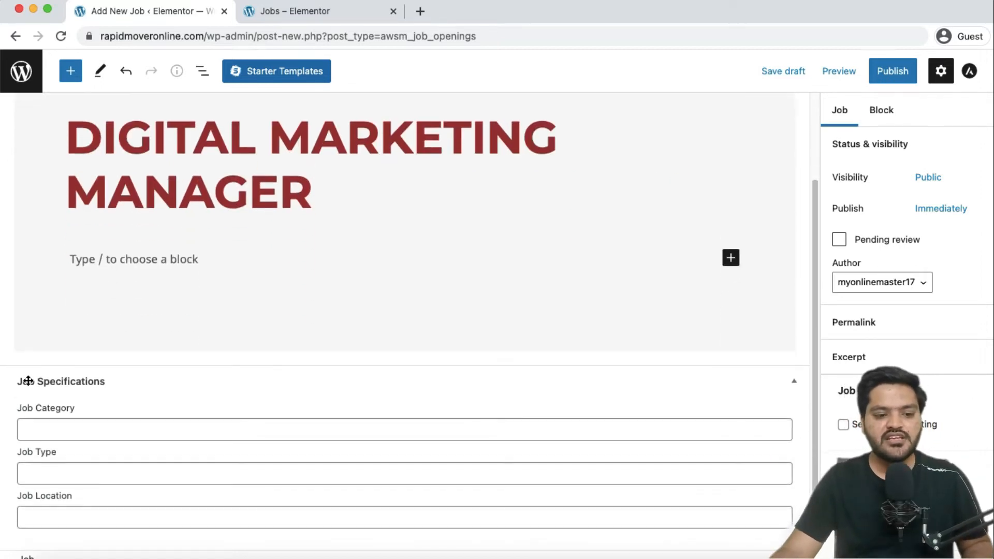
# Set the opening's Job Type to Full Time, then navigate back out of the editor.
pyautogui.click(105, 265)
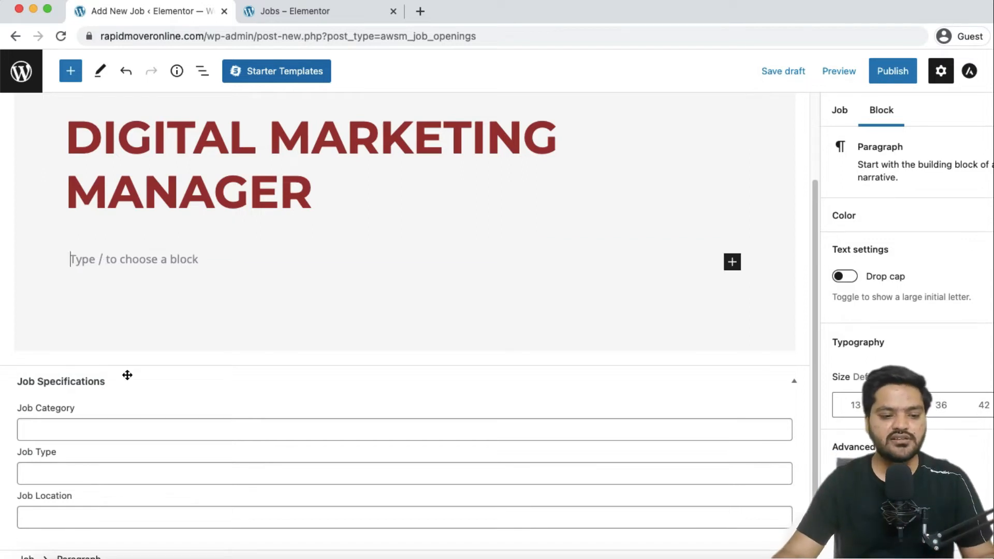
pyautogui.click(73, 427)
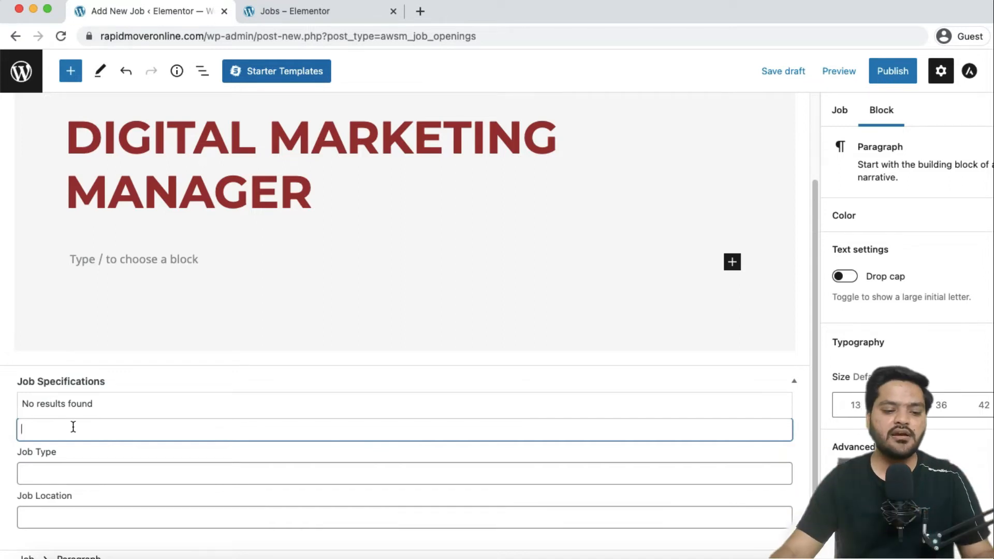
pyautogui.click(81, 470)
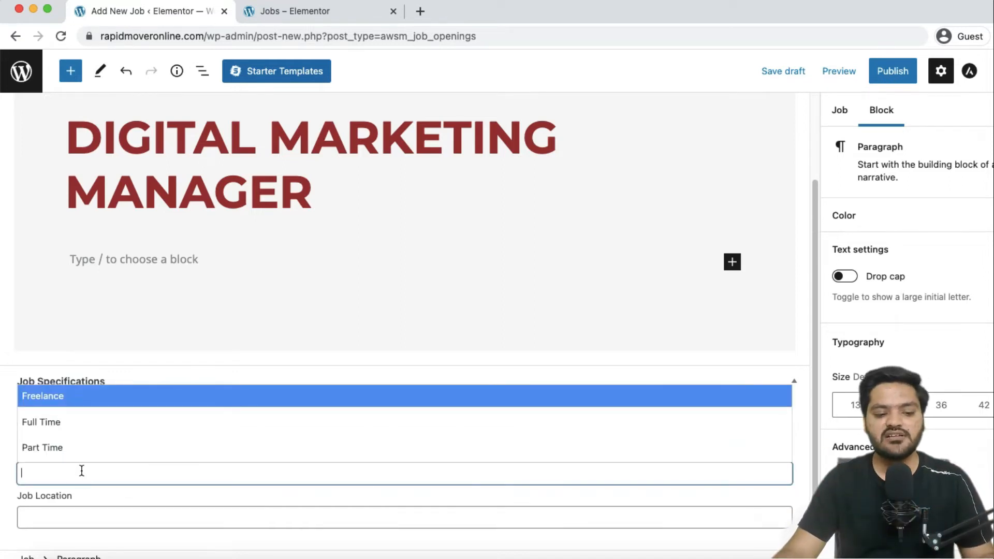
pyautogui.click(79, 423)
pyautogui.click(107, 517)
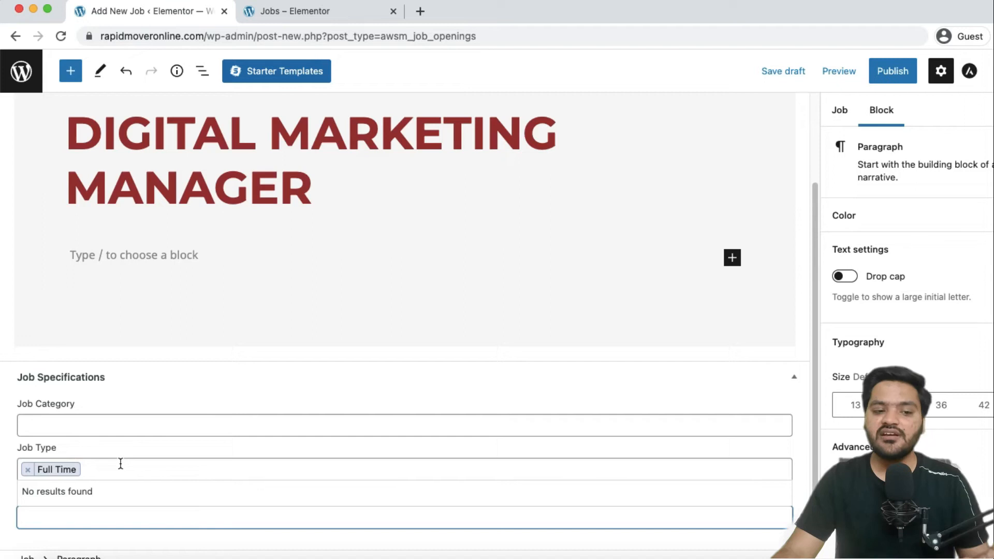
pyautogui.click(15, 36)
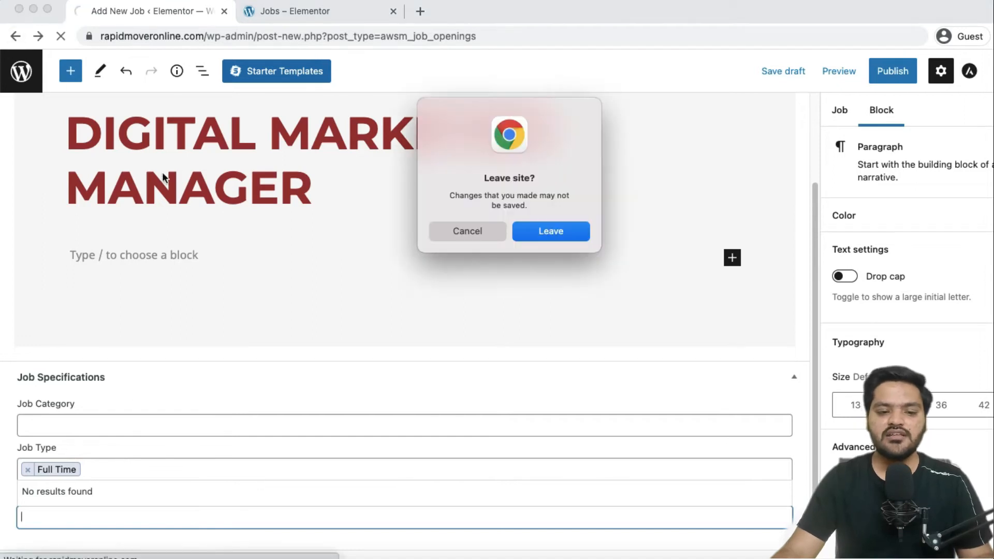
# Leave the unsaved job editor and open the Job Openings General settings.
pyautogui.click(543, 231)
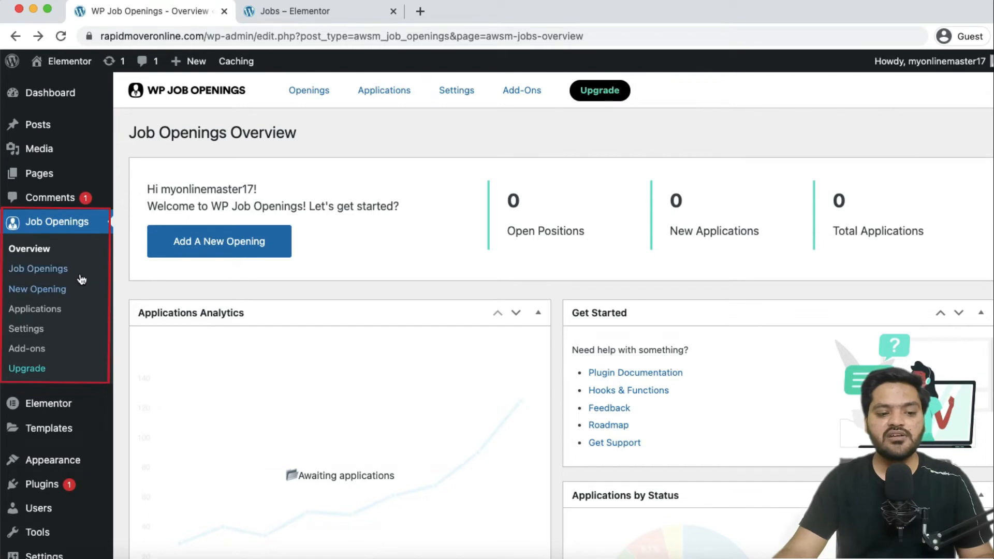
pyautogui.click(52, 328)
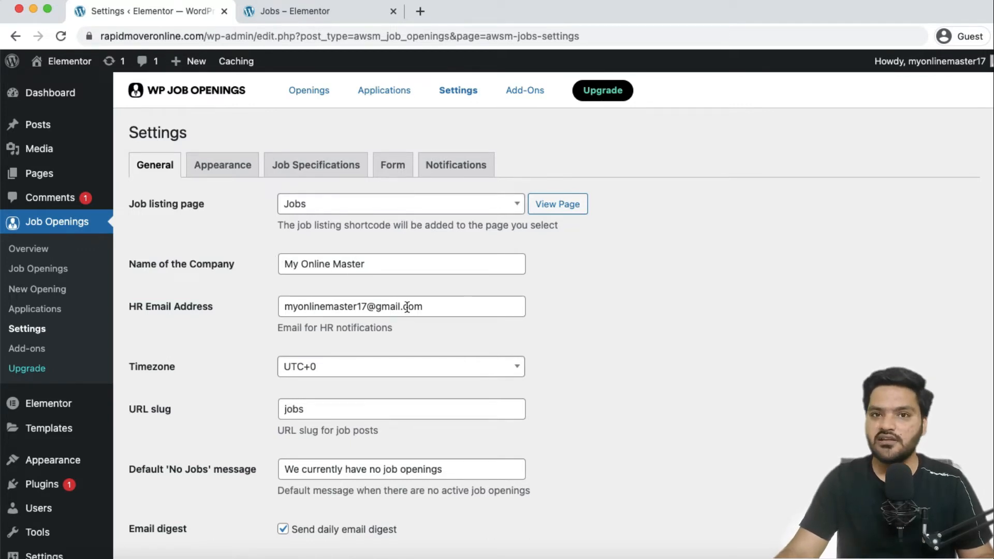
# Set the plugin's timezone to UTC+5:30.
pyautogui.scroll(-1, 304, 349)
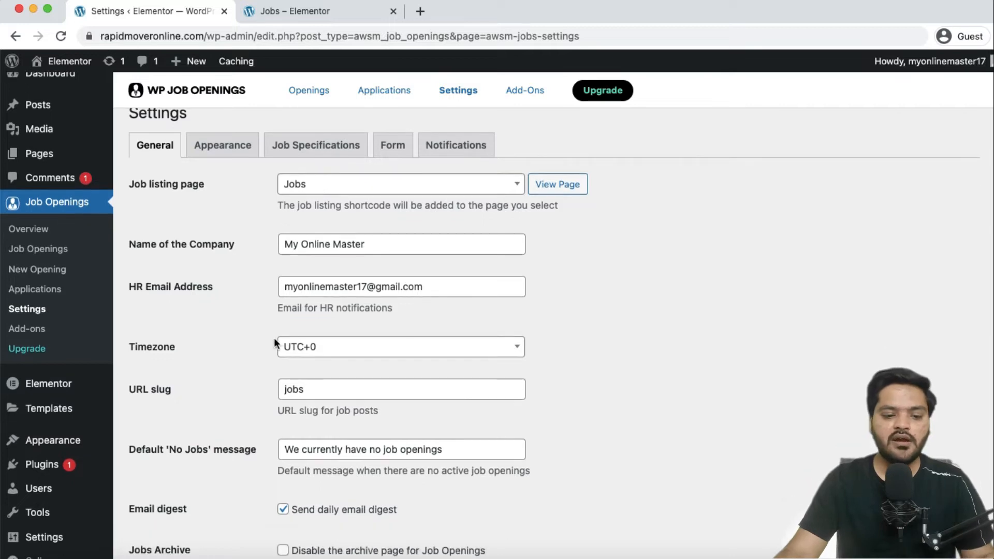
pyautogui.click(372, 346)
pyautogui.scroll(-5, 358, 481)
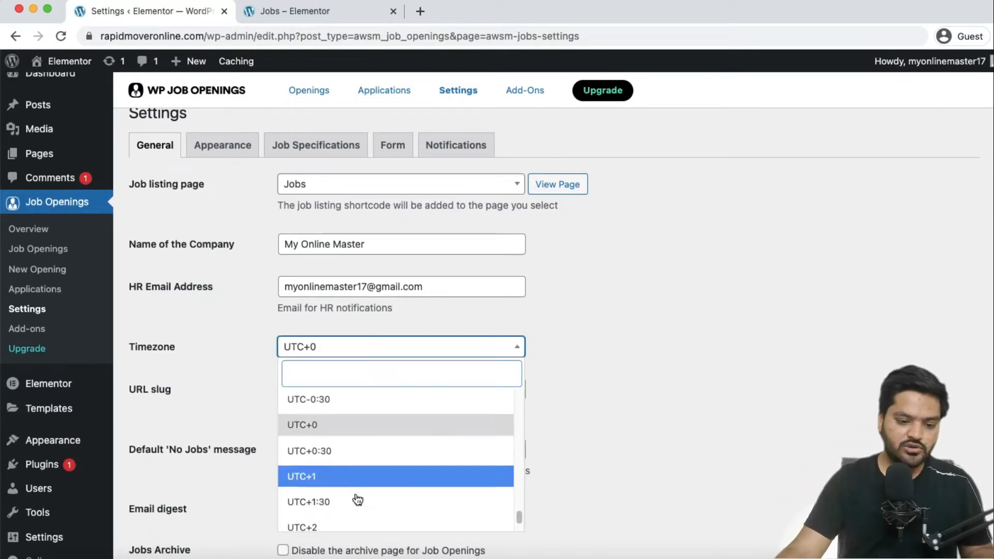
pyautogui.scroll(1, 357, 499)
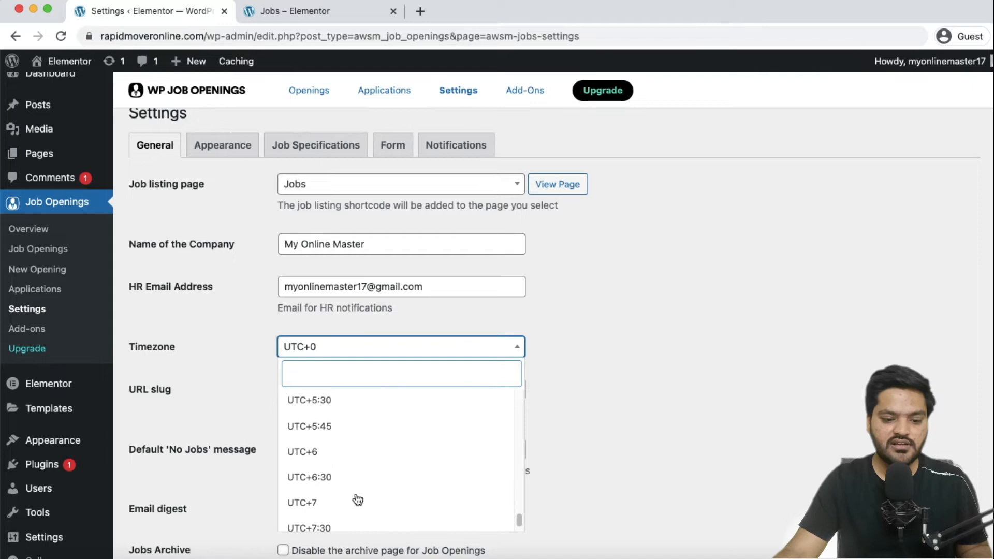
pyautogui.click(355, 404)
# Highlight the default 'No Jobs' message text, then bring up the site's Jobs page.
pyautogui.scroll(-1, 250, 421)
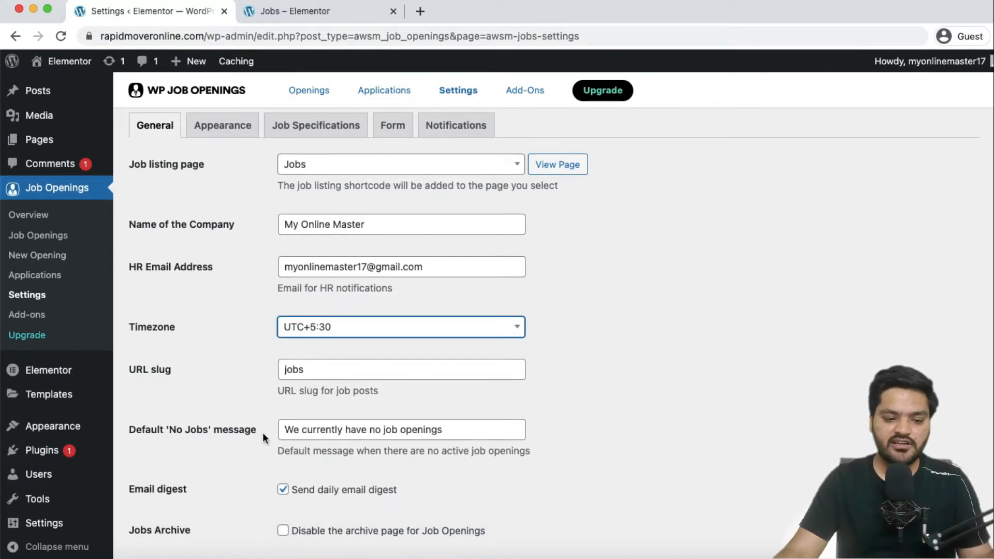
pyautogui.scroll(-4, 261, 432)
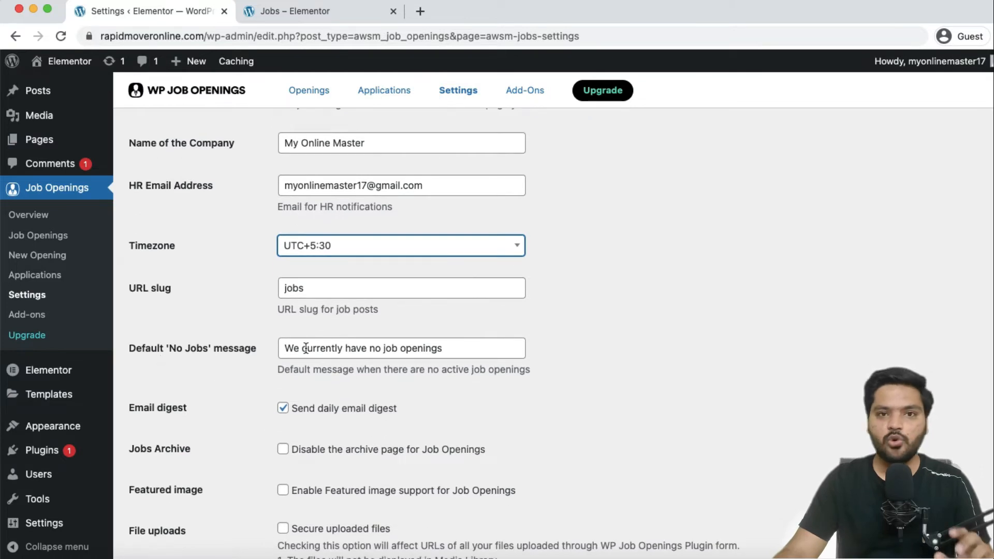
pyautogui.click(287, 347)
pyautogui.moveTo(286, 347); pyautogui.dragTo(461, 355)
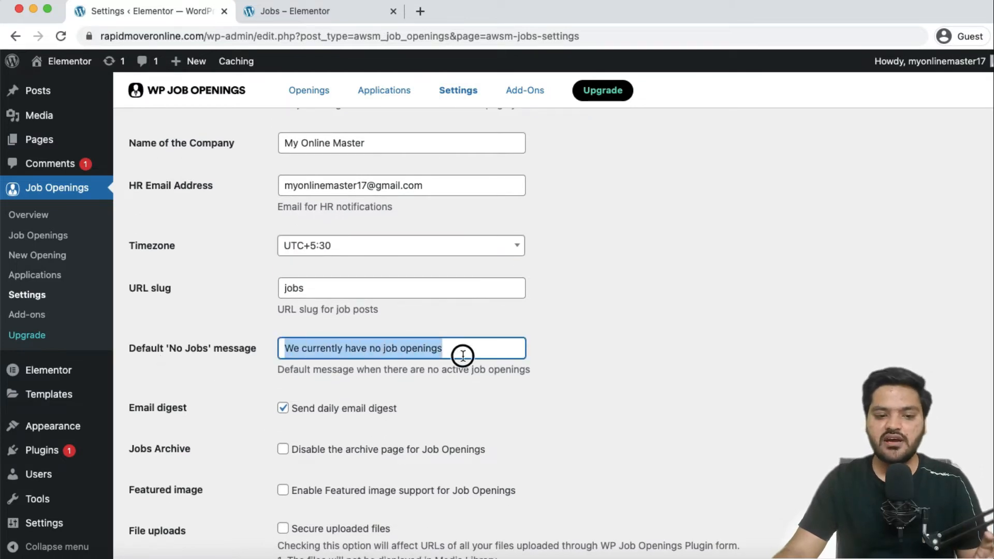
pyautogui.click(310, 11)
# Highlight the 'We currently have no job openings' message on the Jobs page, then return to General settings.
pyautogui.click(148, 303)
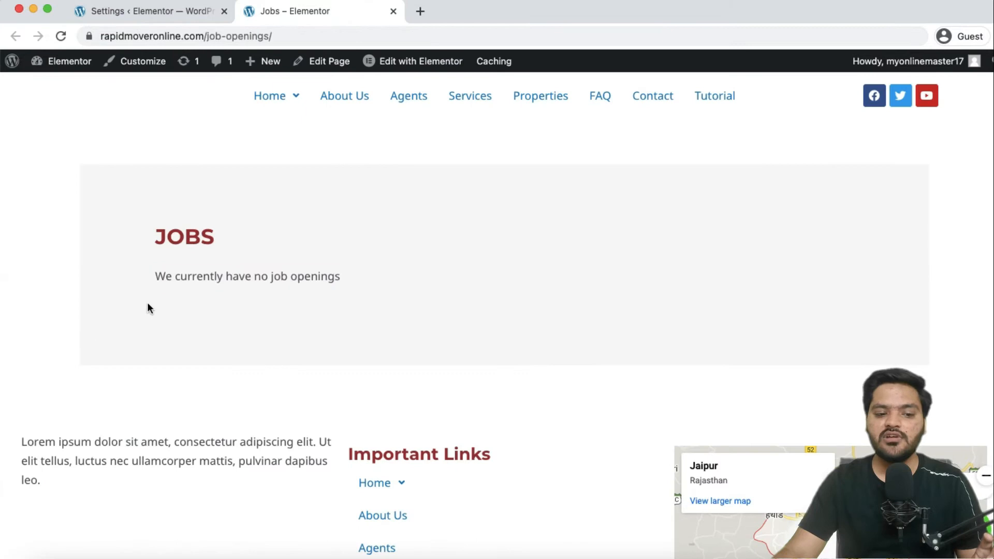
pyautogui.moveTo(152, 277); pyautogui.dragTo(395, 295)
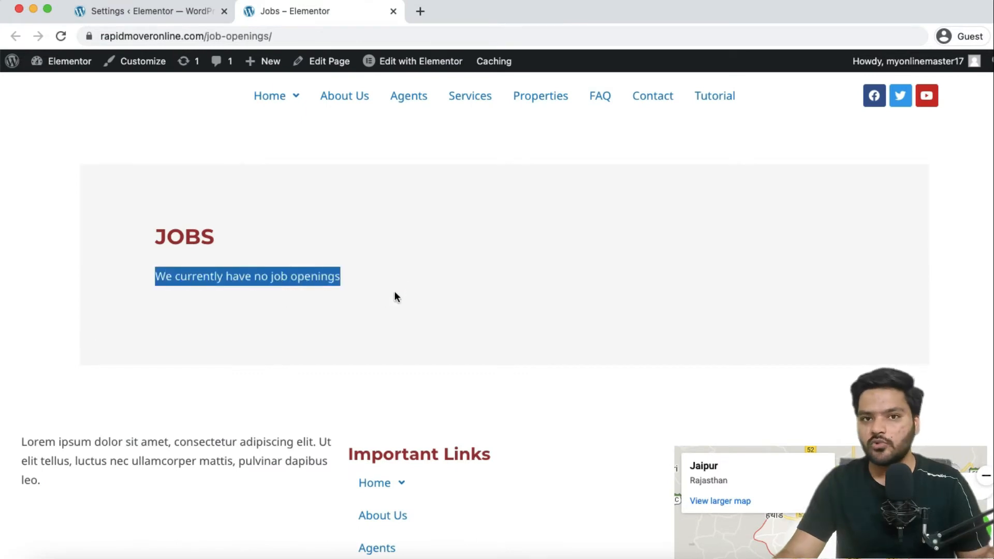
pyautogui.click(173, 12)
pyautogui.scroll(-1, 387, 430)
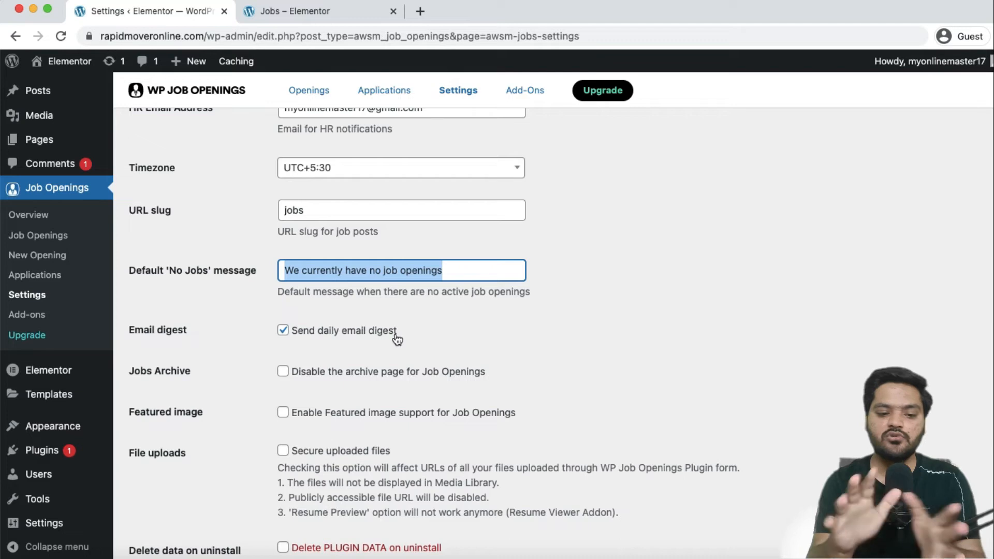
# Enable Secure uploaded files and save the General settings.
pyautogui.scroll(-3, 397, 339)
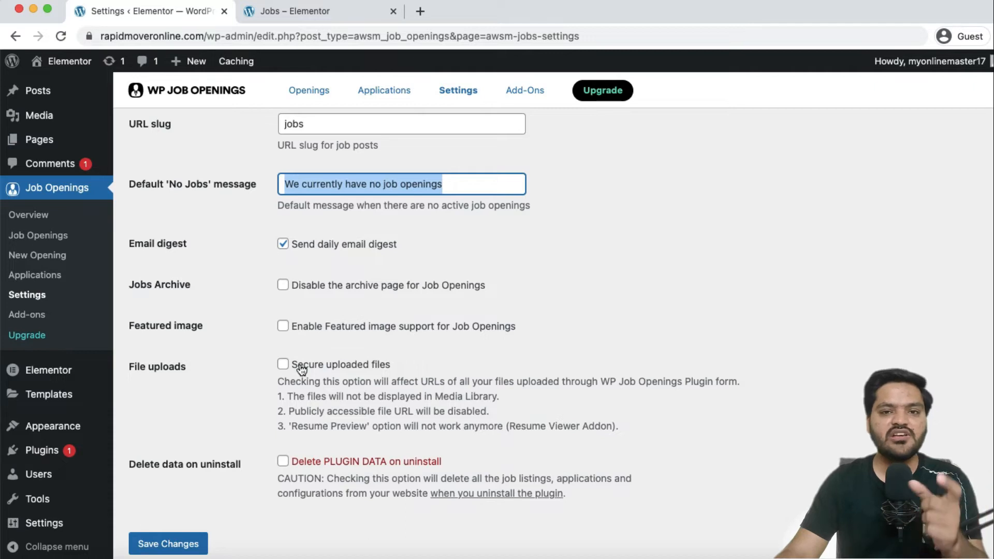
pyautogui.click(284, 366)
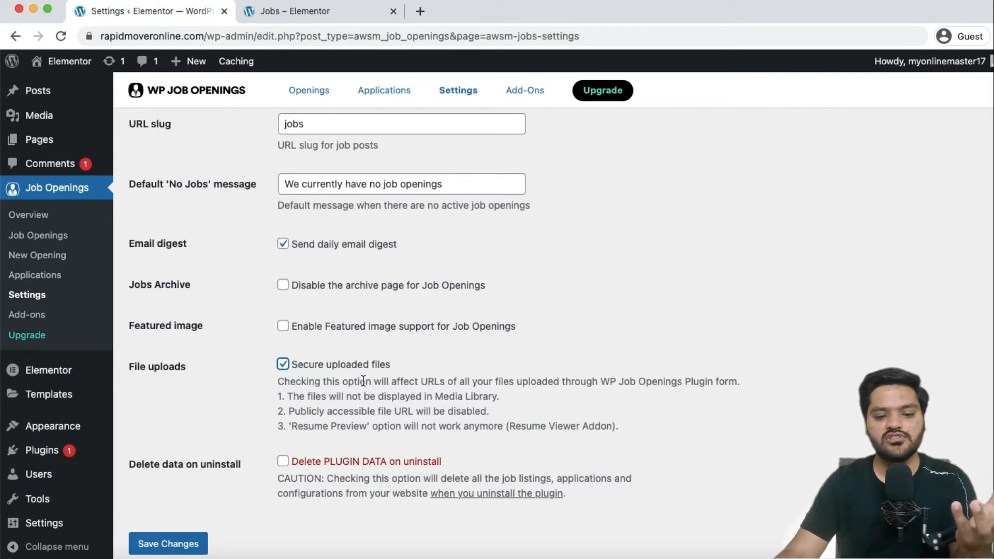
pyautogui.scroll(-1, 311, 445)
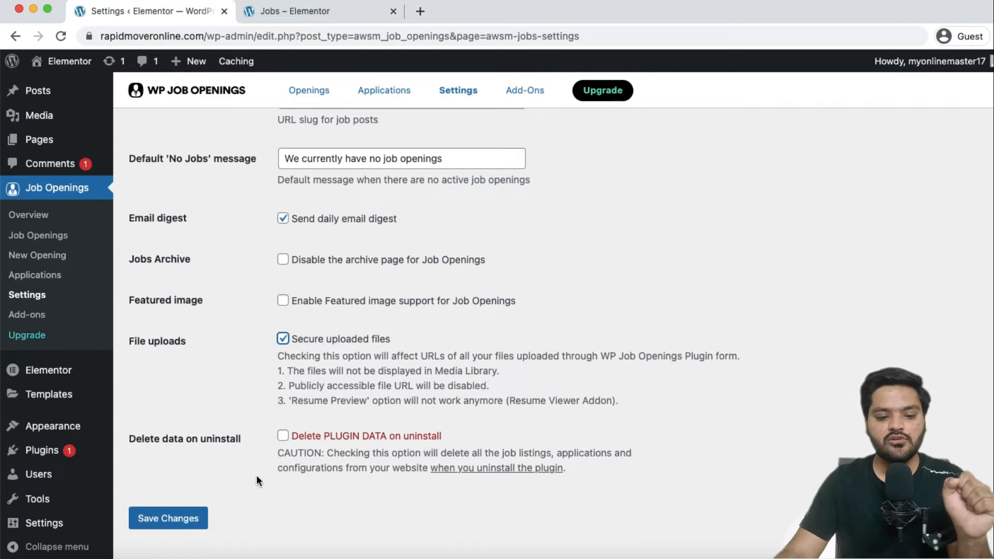
pyautogui.click(166, 518)
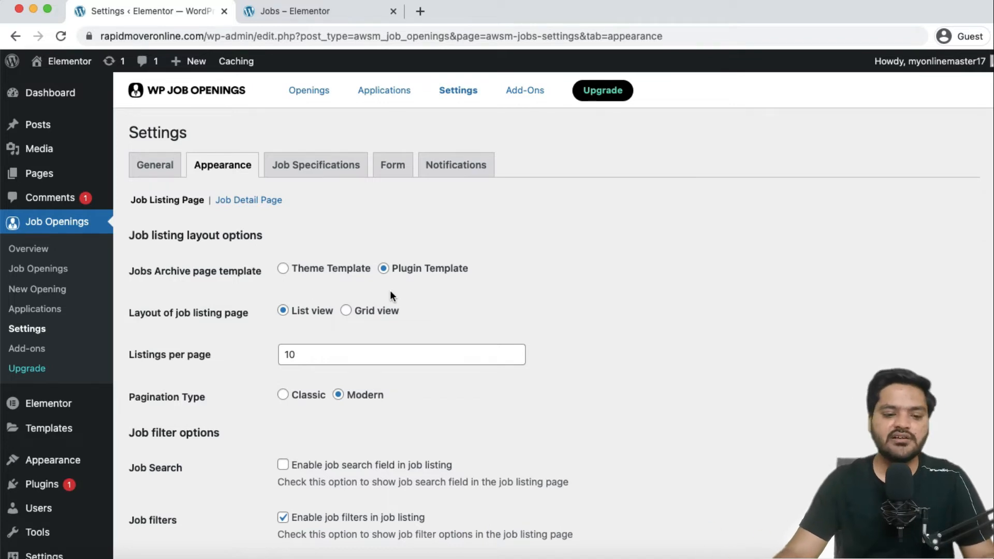
# Enable the job search field on the Job Listing Page and save the Appearance settings.
pyautogui.scroll(-1, 285, 319)
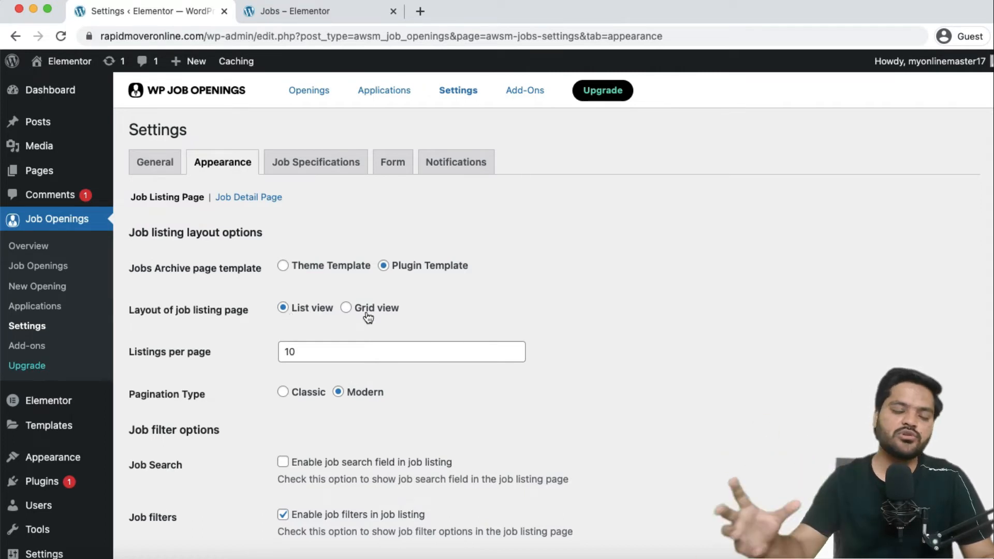
pyautogui.scroll(-1, 368, 317)
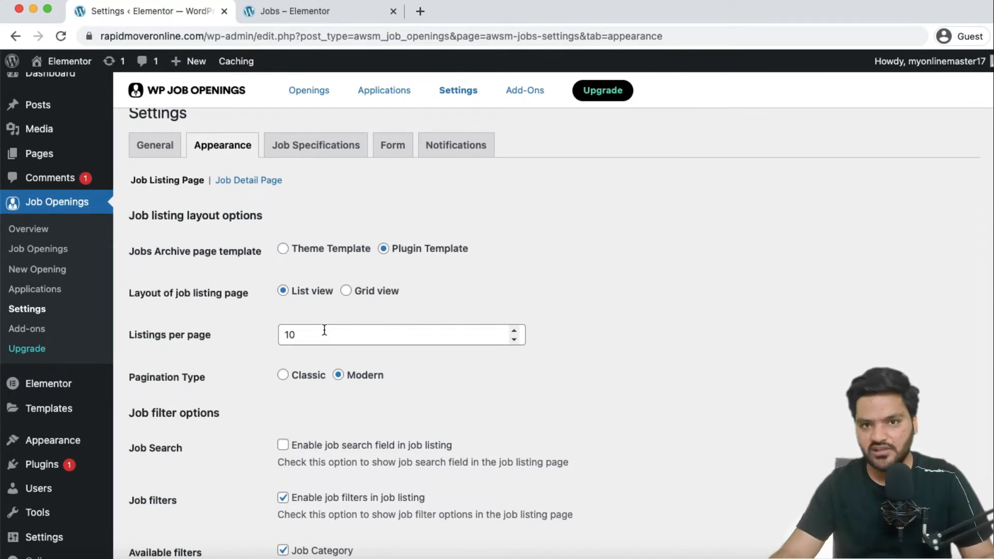
pyautogui.scroll(-5, 324, 330)
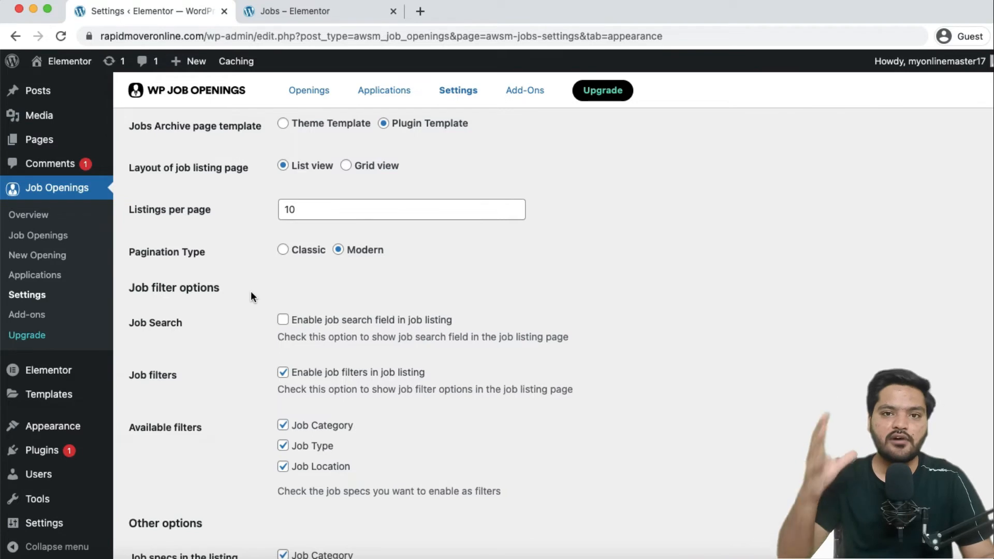
pyautogui.click(283, 321)
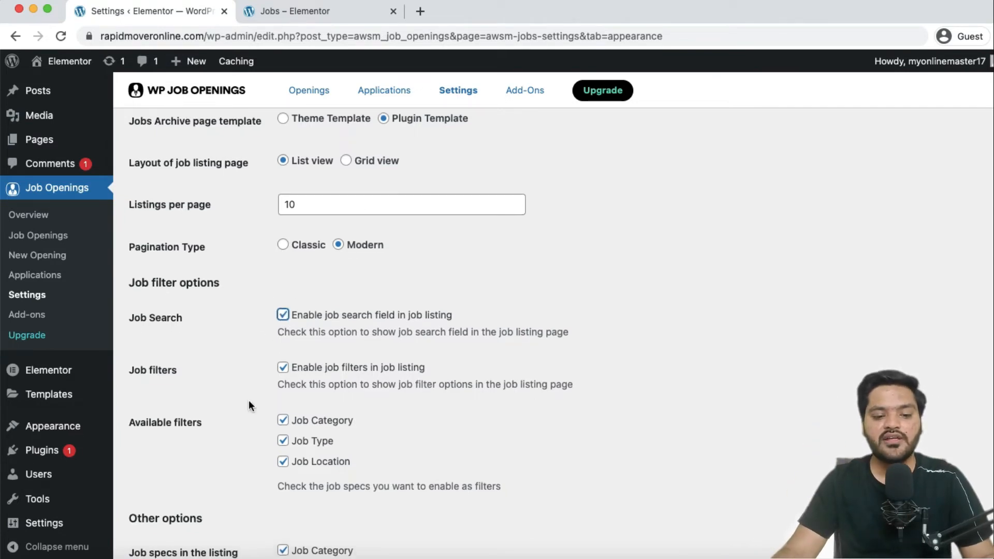
pyautogui.scroll(-2, 248, 401)
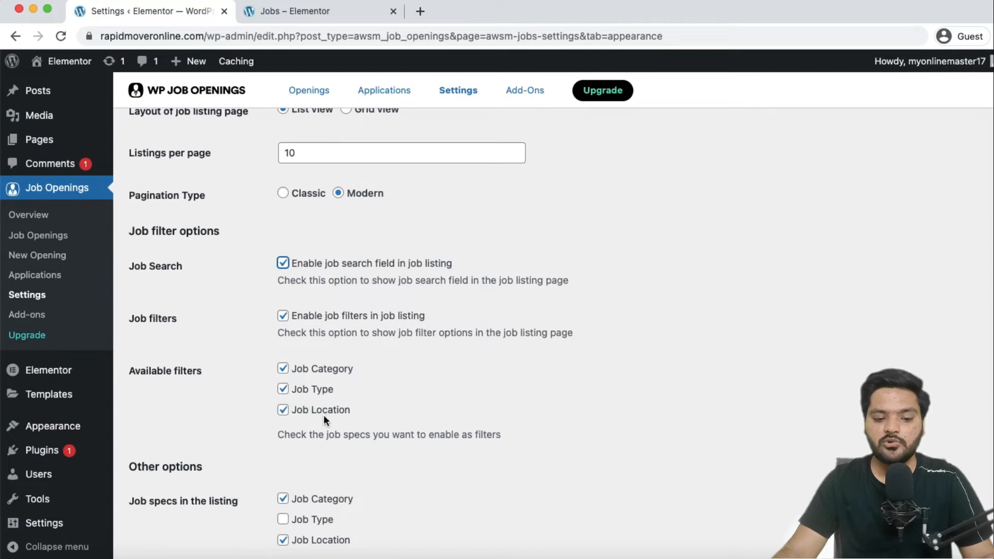
pyautogui.scroll(-3, 325, 414)
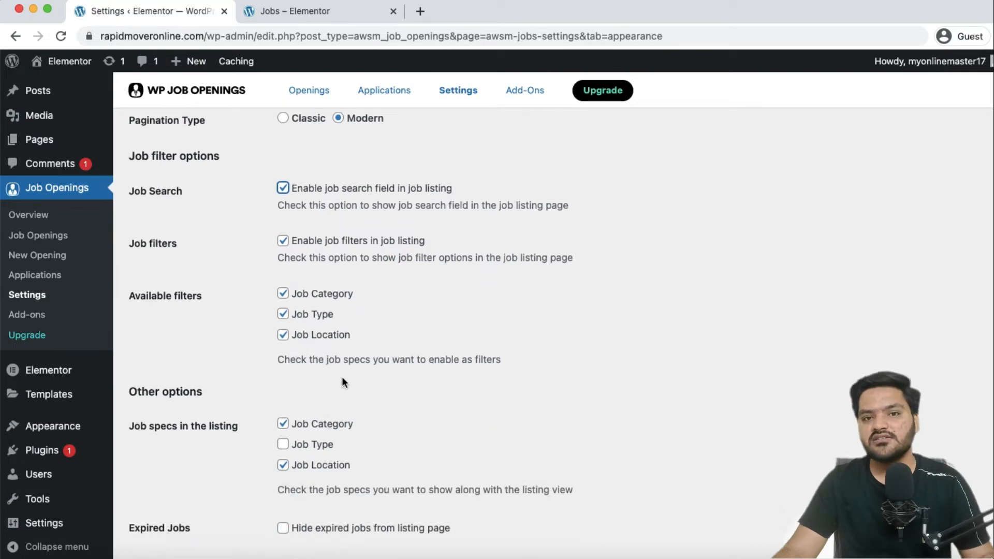
pyautogui.scroll(-3, 337, 371)
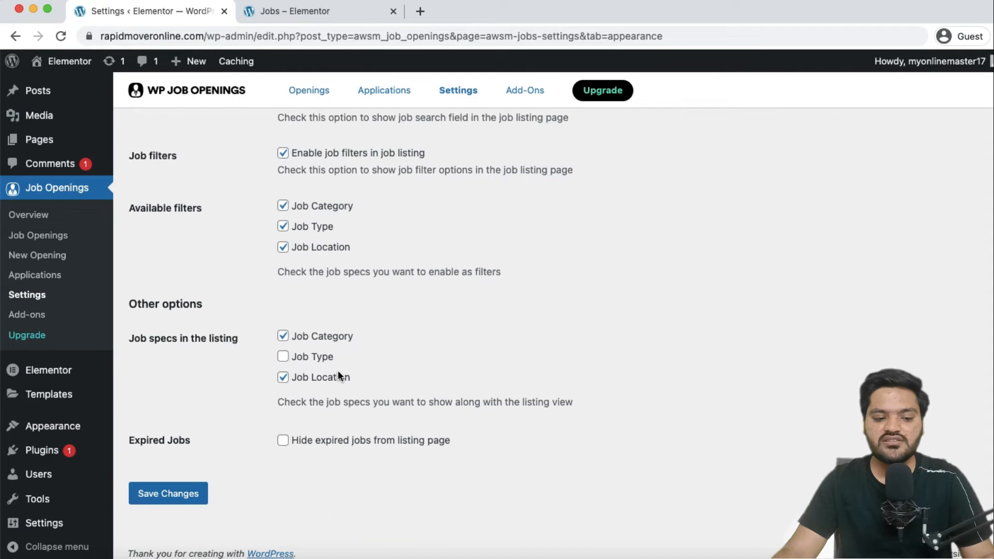
pyautogui.click(194, 492)
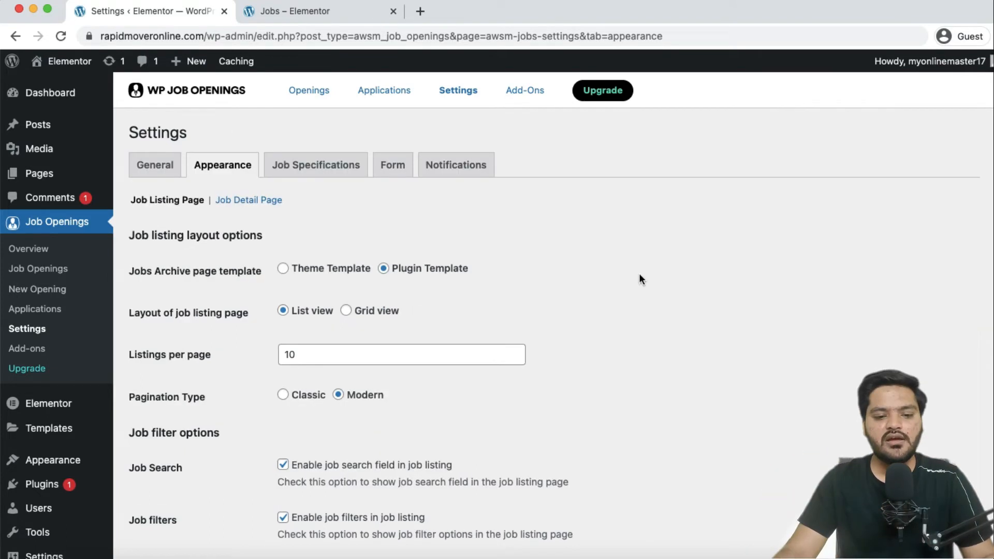
# Save the Appearance > Job Detail Page layout settings, then go to Job Specifications.
pyautogui.click(252, 206)
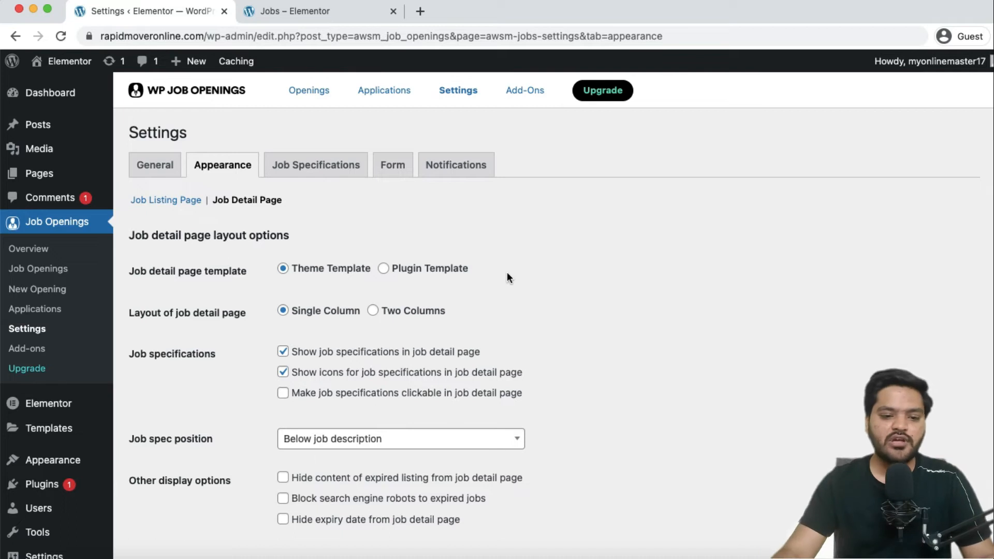
pyautogui.scroll(-3, 311, 399)
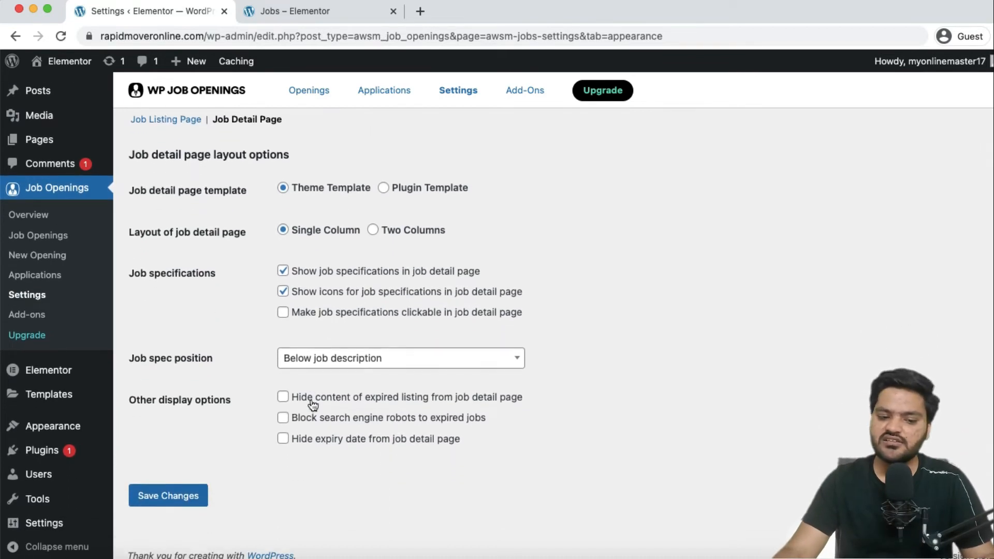
pyautogui.click(183, 495)
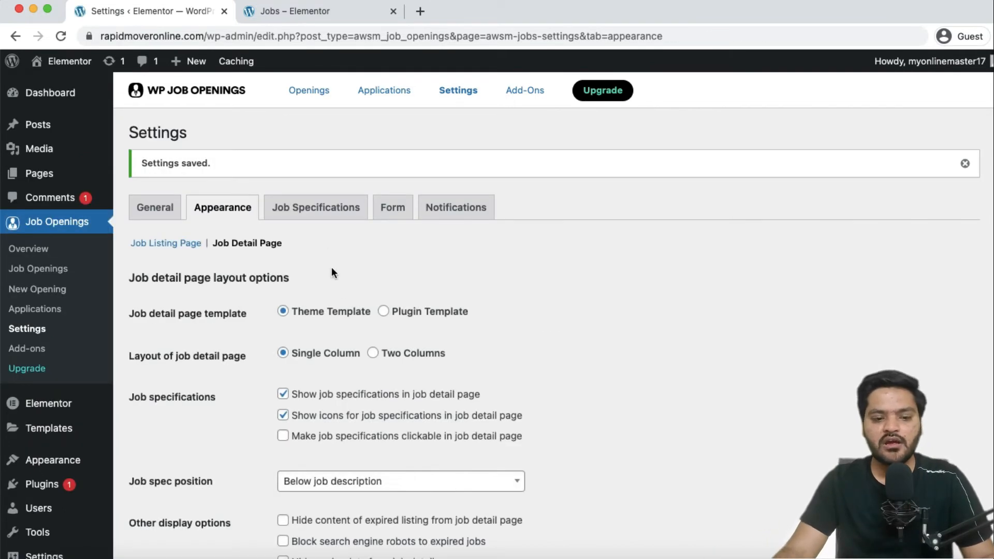
pyautogui.click(316, 209)
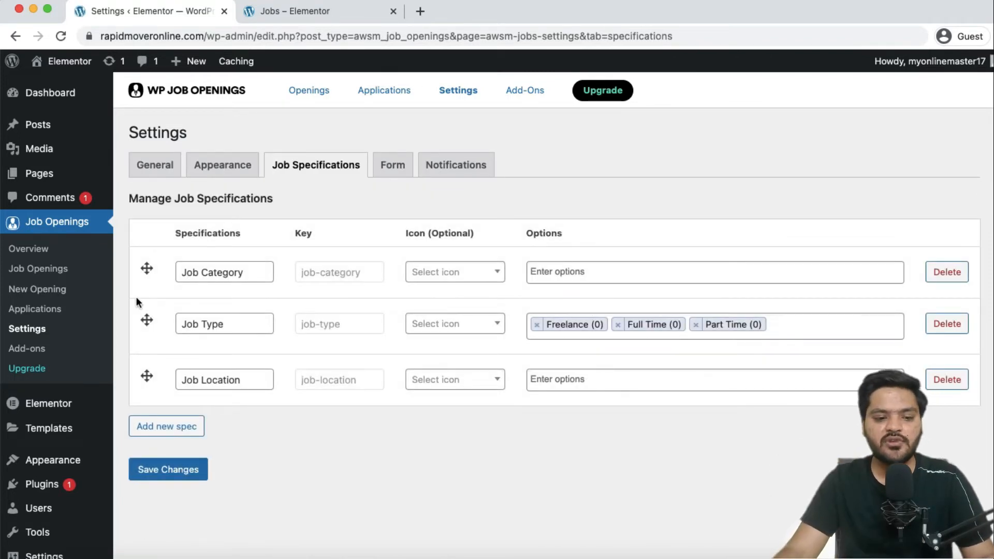
# Add Marketing, HR, Finance, Sales and Admin as Job Category options.
pyautogui.click(246, 273)
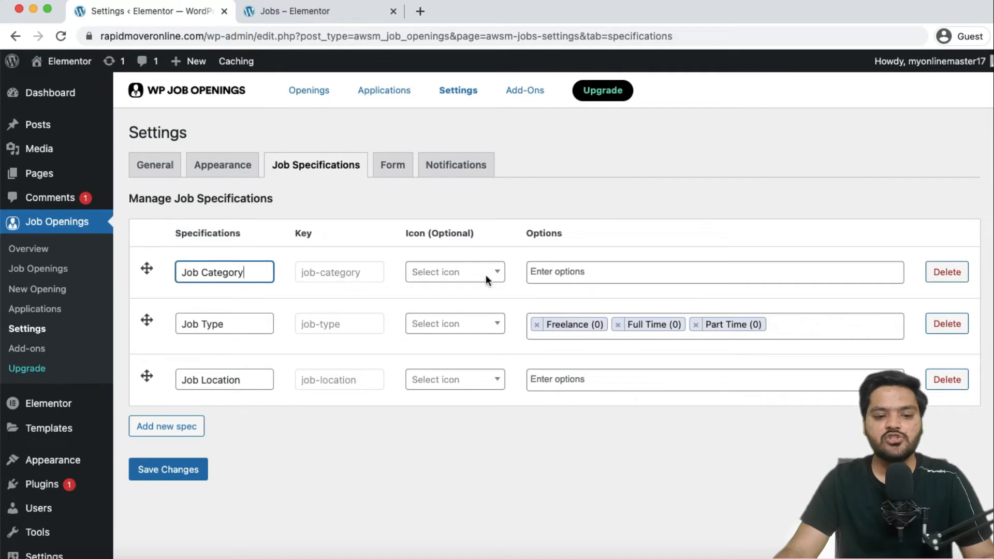
pyautogui.click(446, 274)
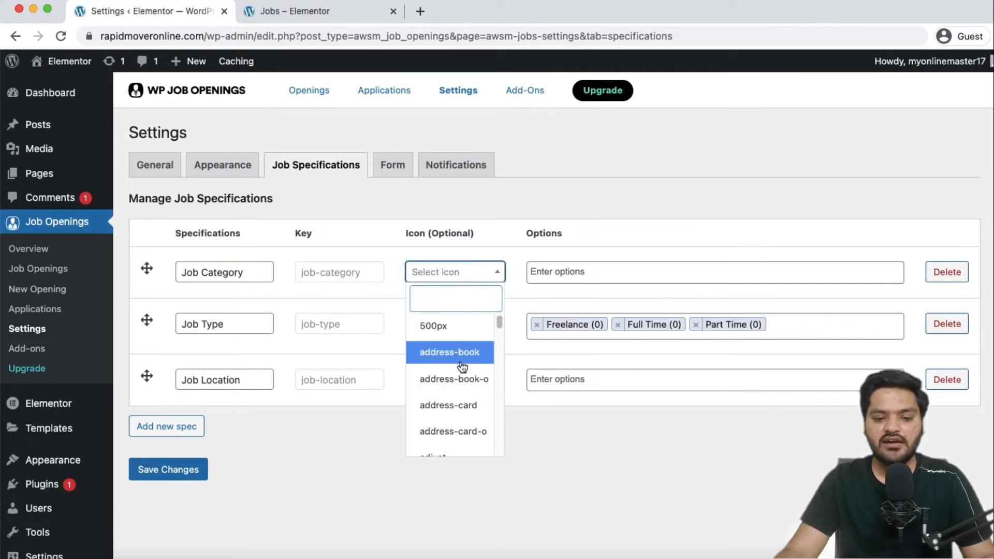
pyautogui.click(474, 270)
pyautogui.click(586, 273)
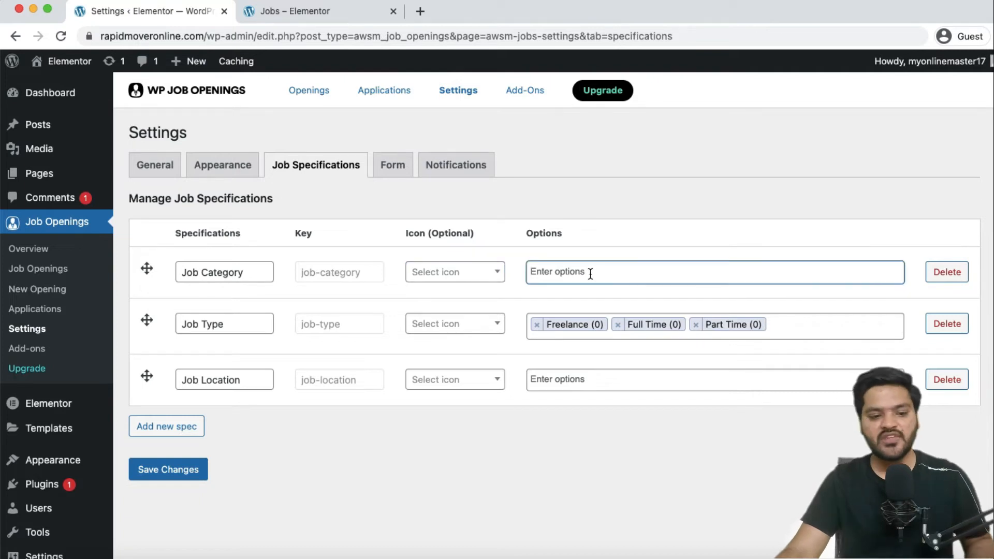
pyautogui.write('Marketing')
pyautogui.press('Return')
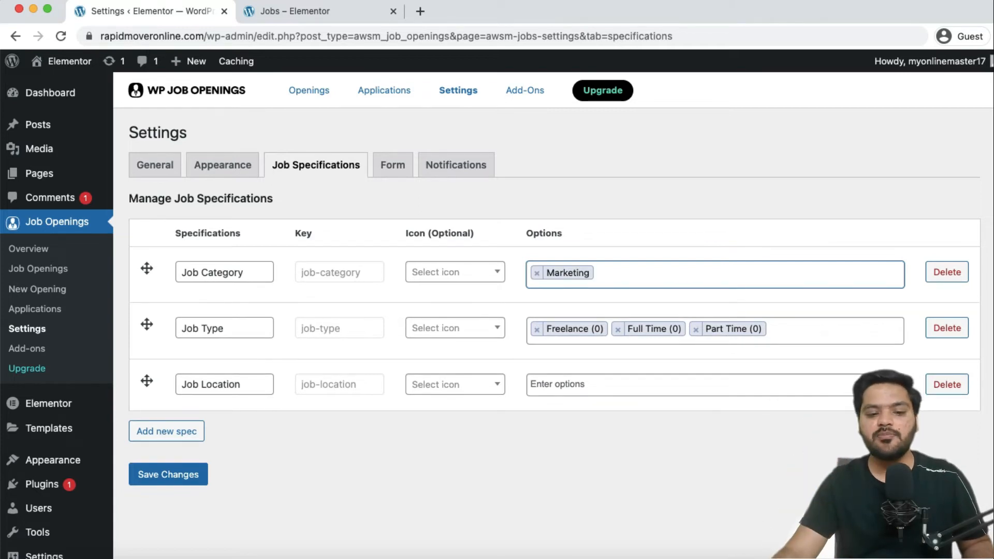
pyautogui.write('HR')
pyautogui.press('Return')
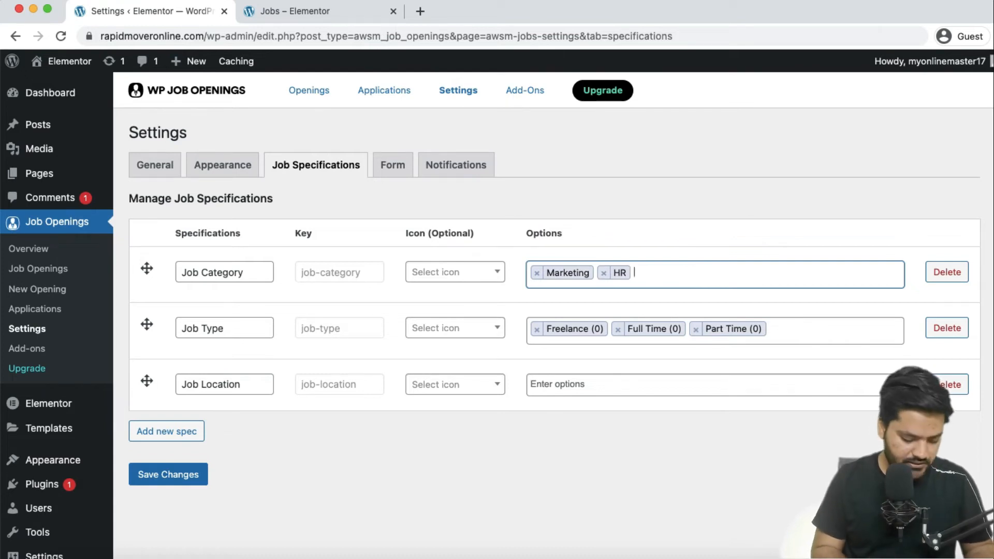
pyautogui.write('Finance')
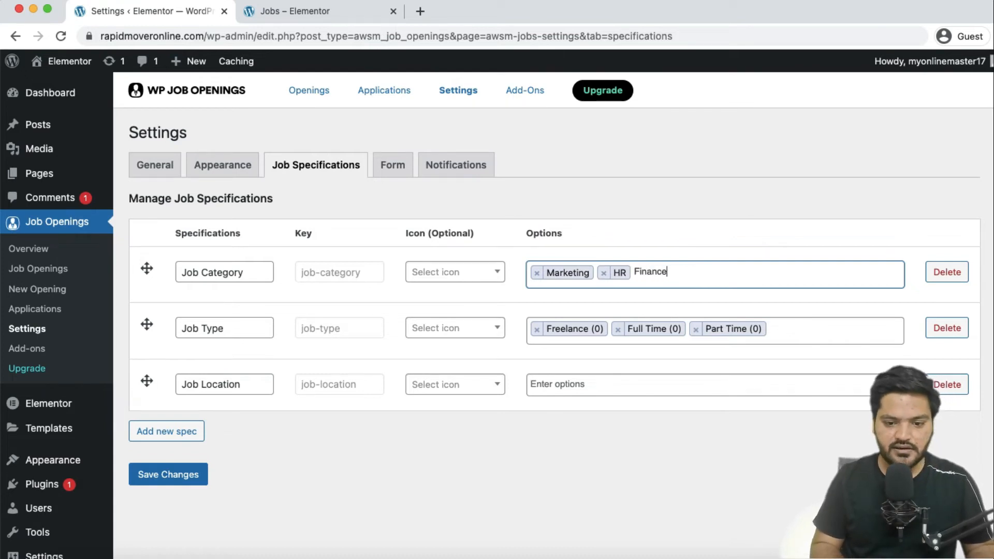
pyautogui.press('Return')
pyautogui.write('Sales')
pyautogui.press('Return')
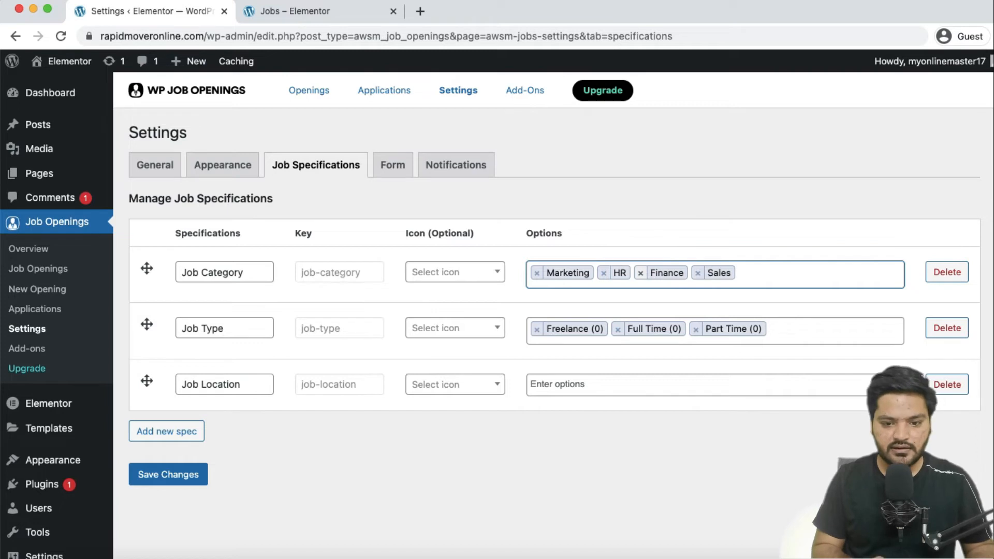
pyautogui.write('Admin')
pyautogui.press('Return')
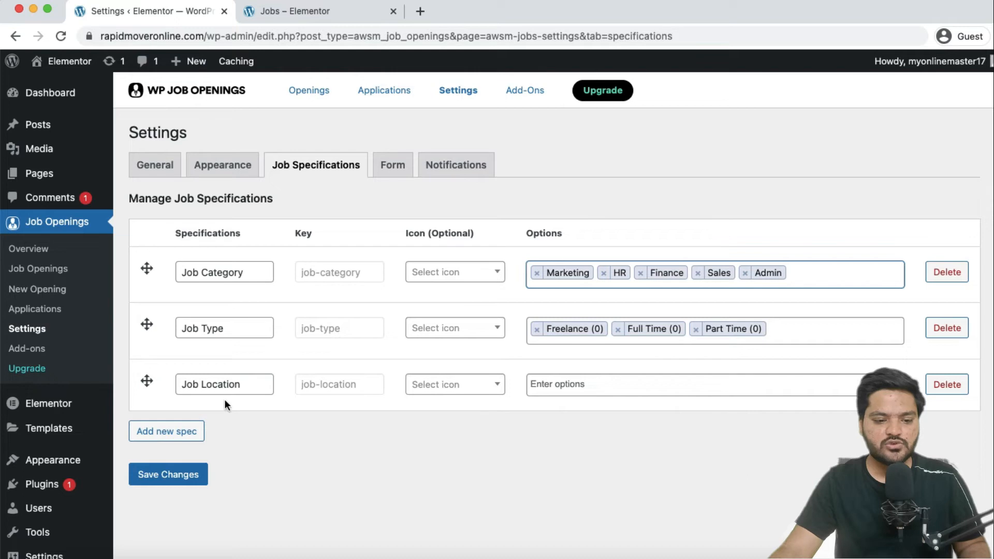
# Add Jaipur, Delhi and Ajmer as Job Location options.
pyautogui.click(630, 387)
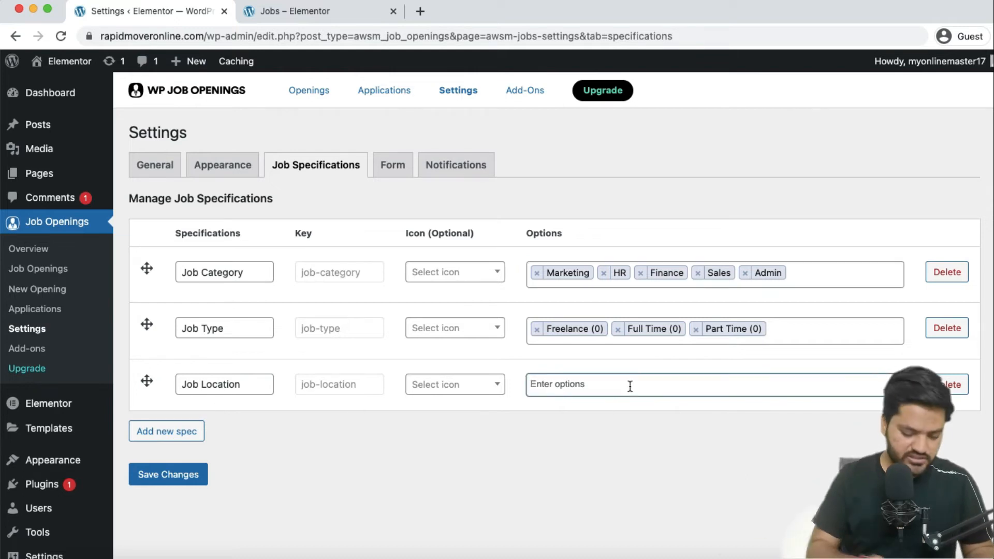
pyautogui.write('Jaipur')
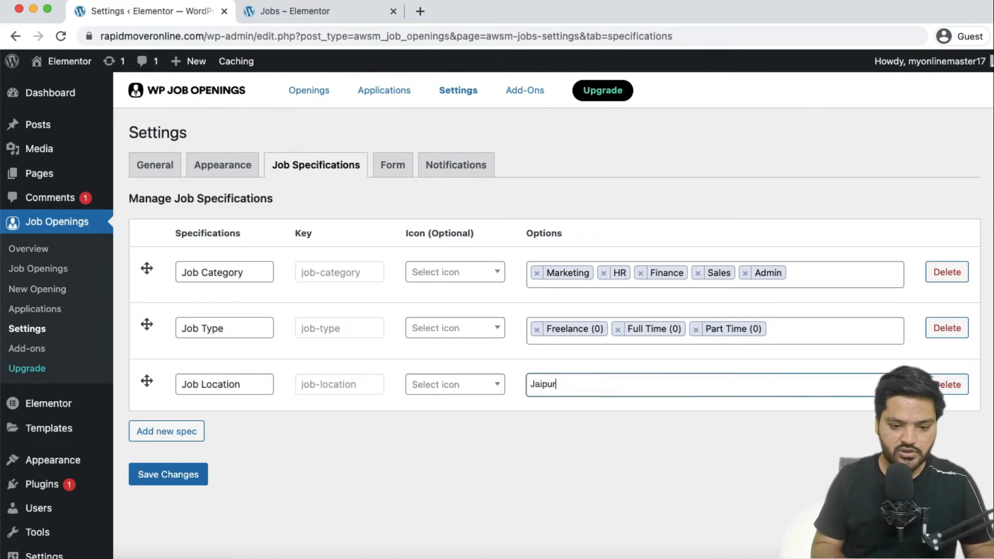
pyautogui.press('Return')
pyautogui.write('Delhi')
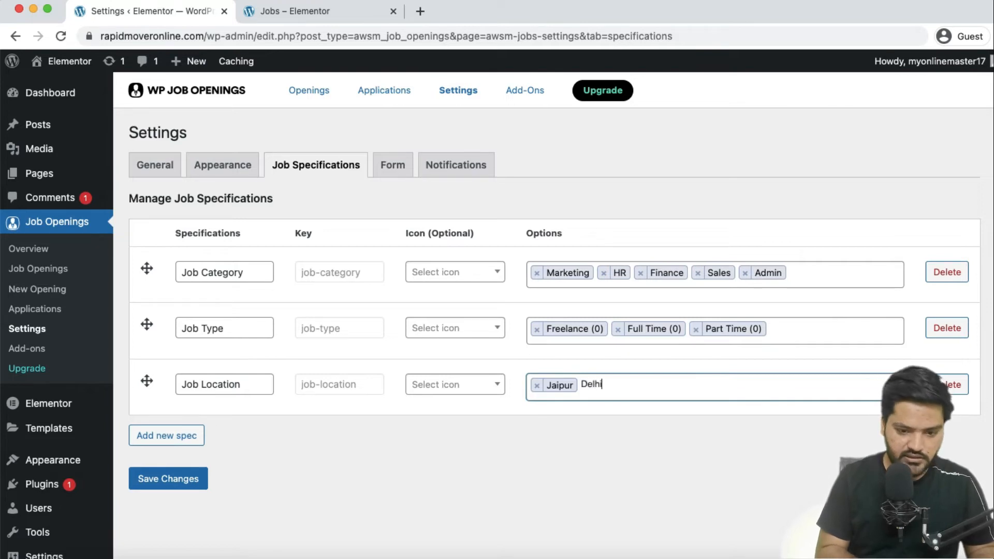
pyautogui.press('Return')
pyautogui.write('Ajmer')
pyautogui.press('Return')
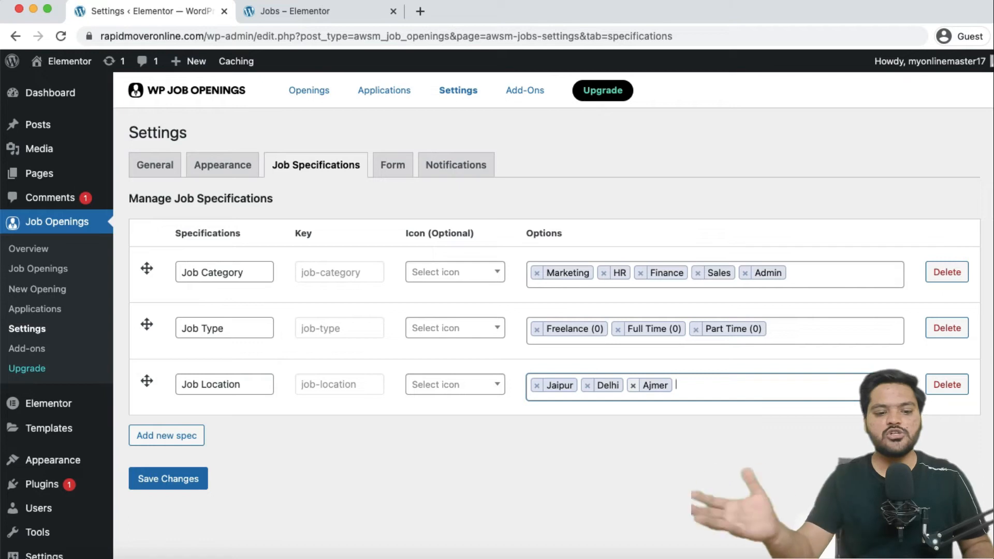
# Give Job Category the star icon.
pyautogui.click(477, 278)
pyautogui.click(459, 298)
pyautogui.write('cate')
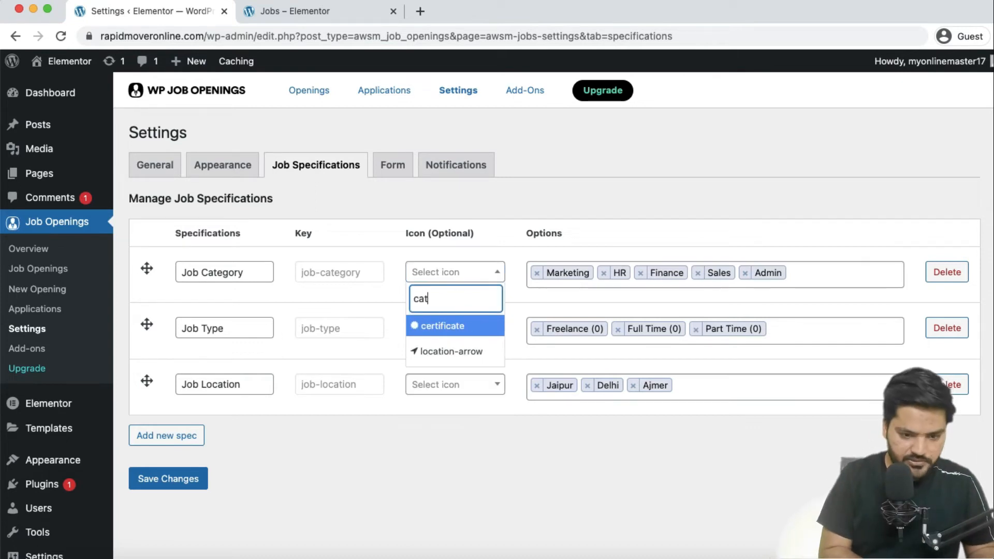
pyautogui.press('BackSpace')
pyautogui.press('BackSpace')
pyautogui.press('BackSpace')
pyautogui.press('BackSpace')
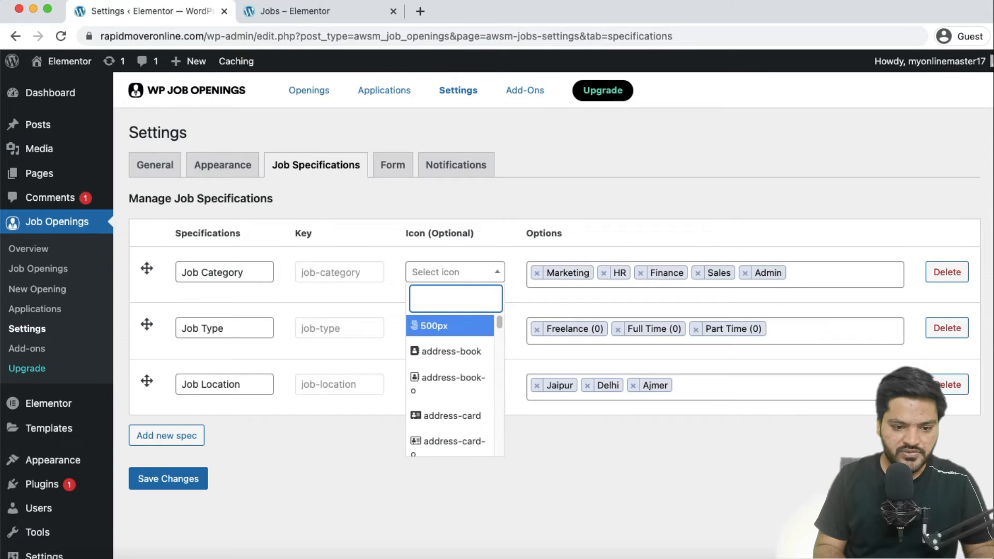
pyautogui.write('star')
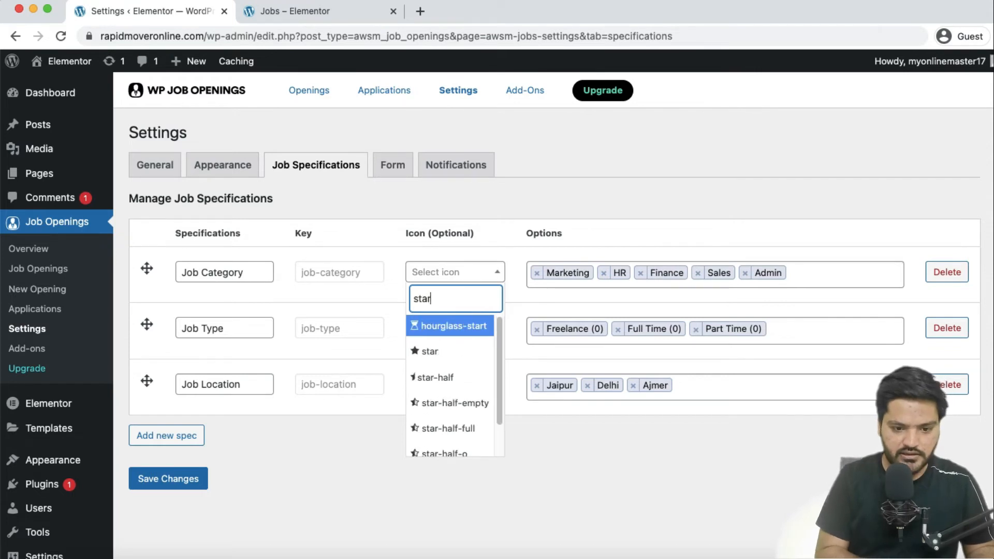
pyautogui.click(429, 352)
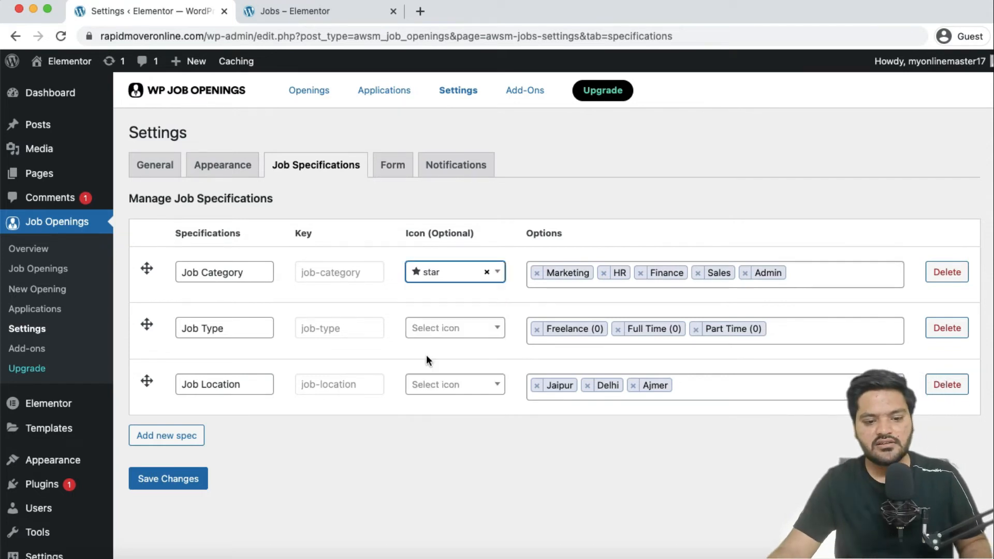
# Give Job Type the arrow-circle icon.
pyautogui.click(446, 330)
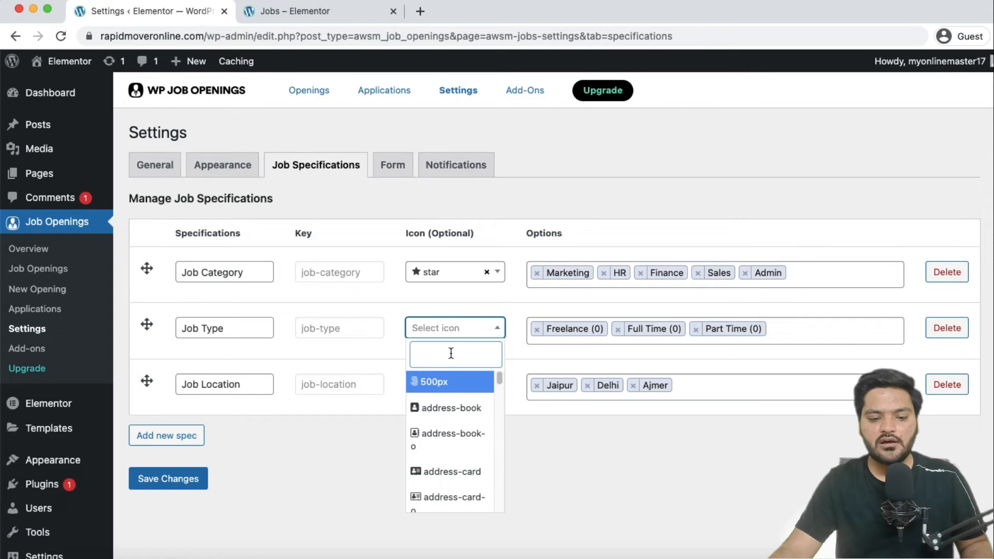
pyautogui.scroll(-5, 452, 460)
pyautogui.scroll(2, 452, 456)
pyautogui.click(451, 330)
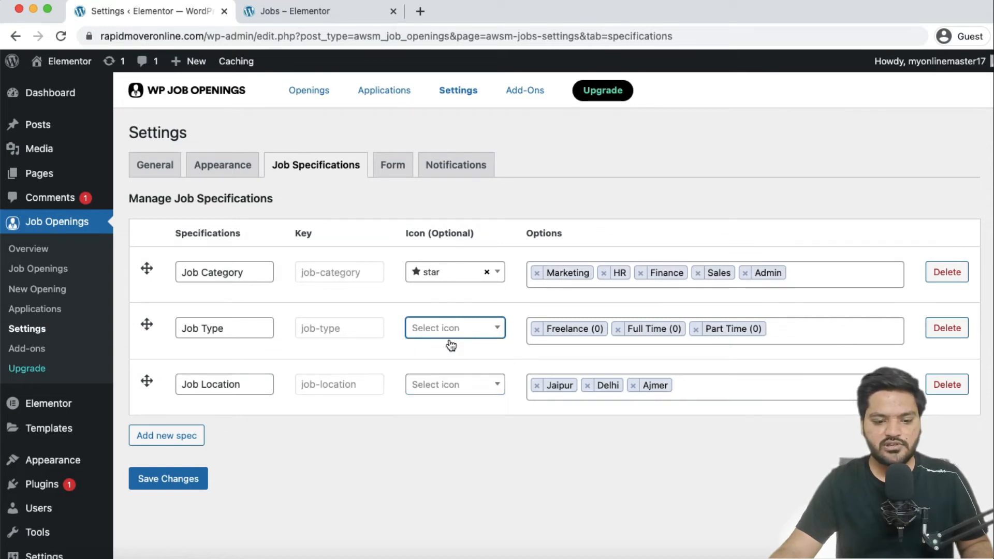
pyautogui.click(451, 336)
pyautogui.write('arro')
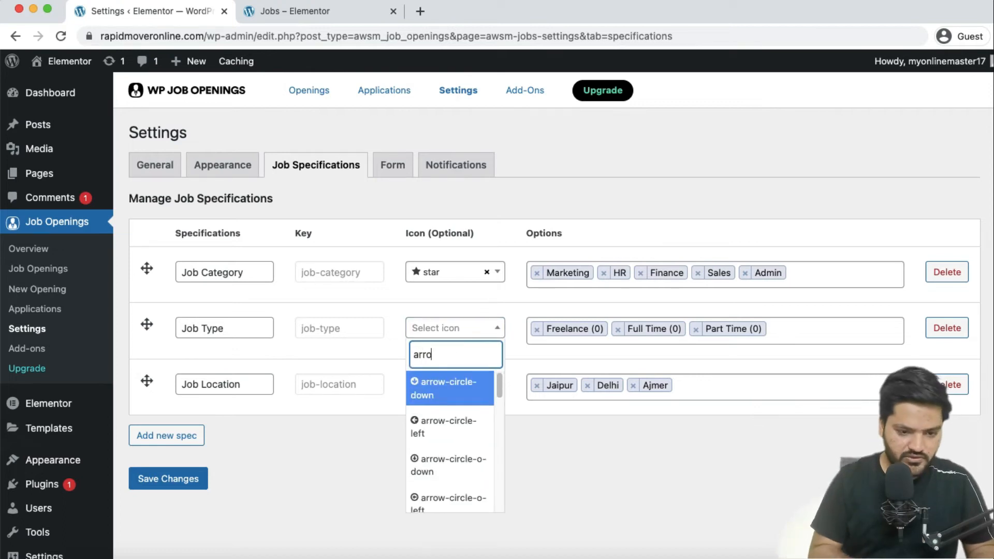
pyautogui.write('w')
pyautogui.scroll(-1, 458, 465)
pyautogui.scroll(-1, 458, 464)
pyautogui.click(458, 439)
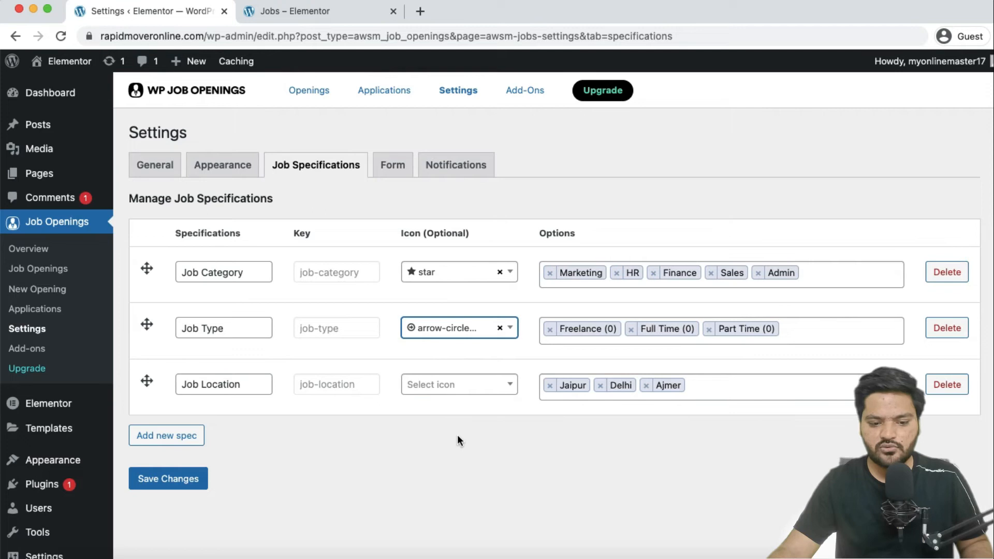
# Give Job Location the location-arrow icon and save the job specifications.
pyautogui.click(449, 389)
pyautogui.click(448, 214)
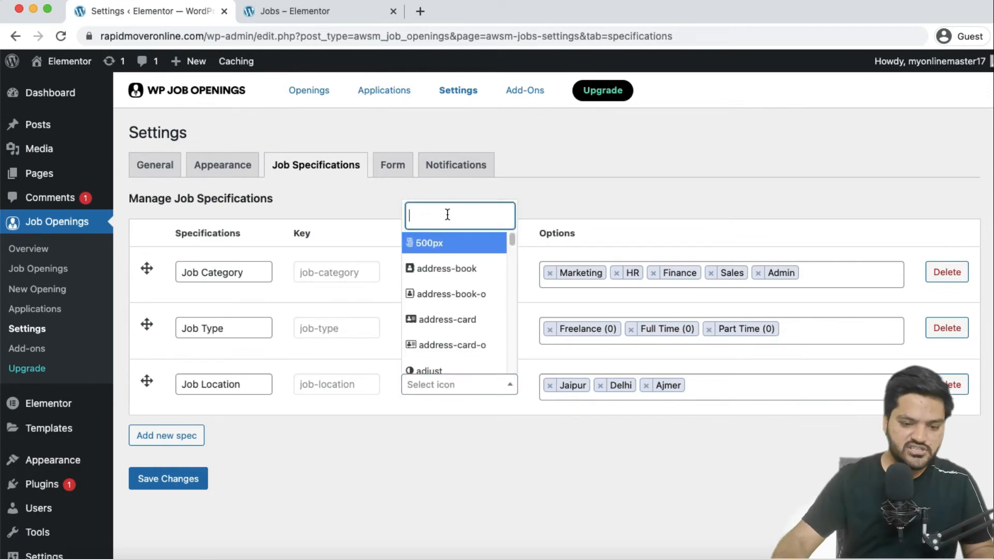
pyautogui.write('locati')
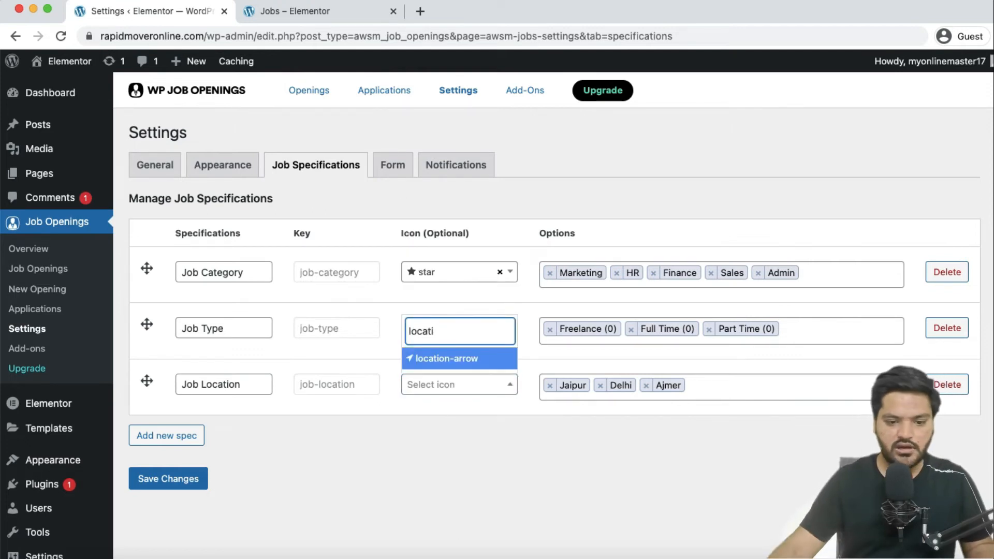
pyautogui.click(455, 358)
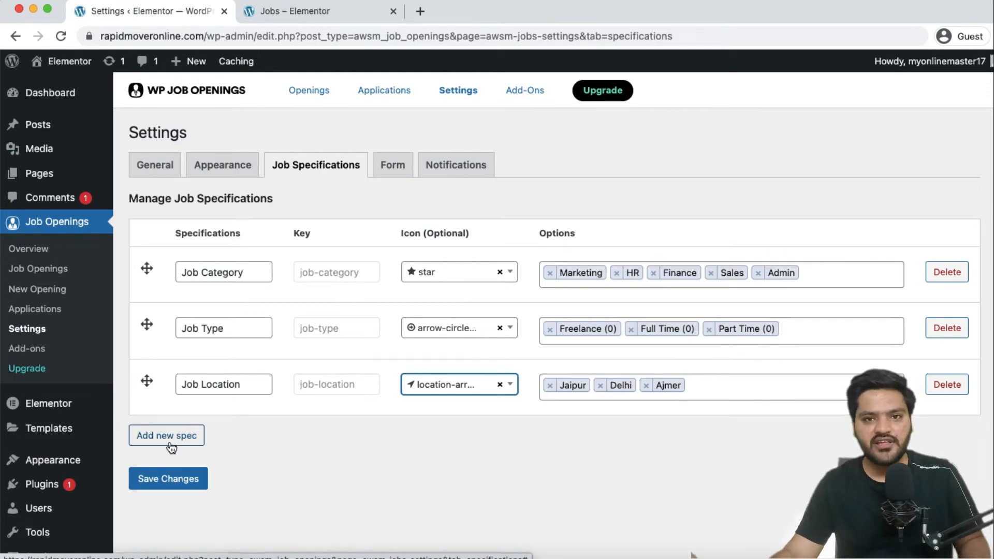
pyautogui.click(171, 481)
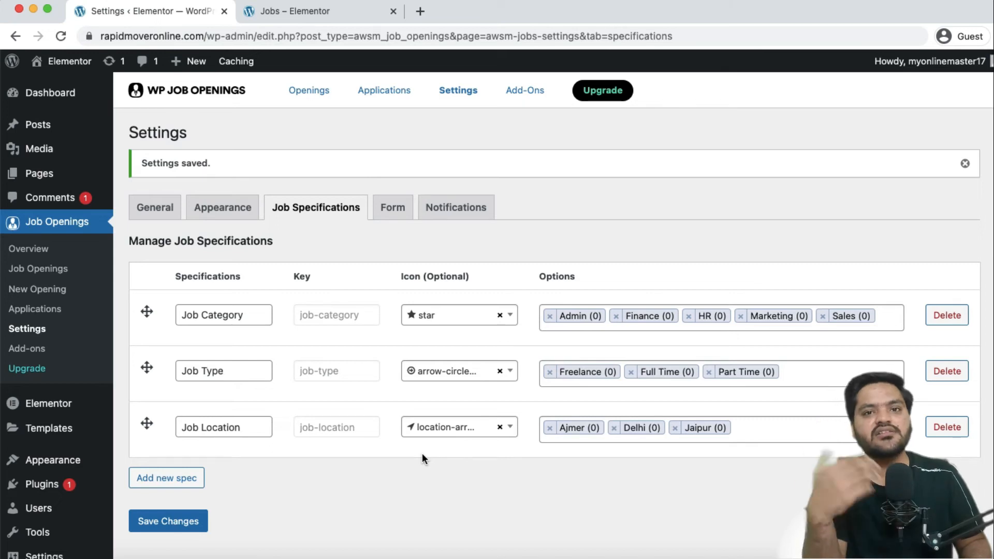
pyautogui.click(392, 207)
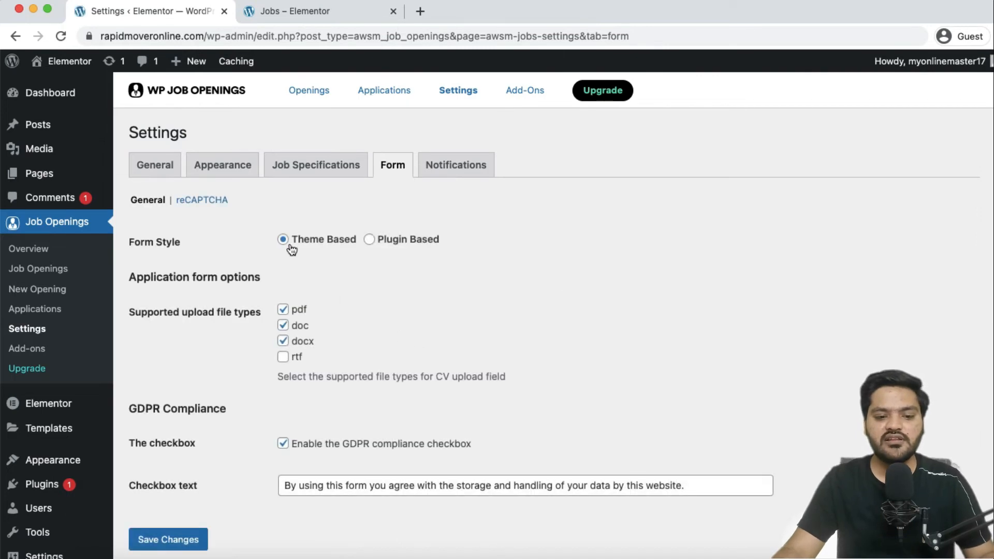
# Review the Form options (theme-based style, pdf/doc/docx uploads, GDPR checkbox) and save them.
pyautogui.scroll(-1, 321, 246)
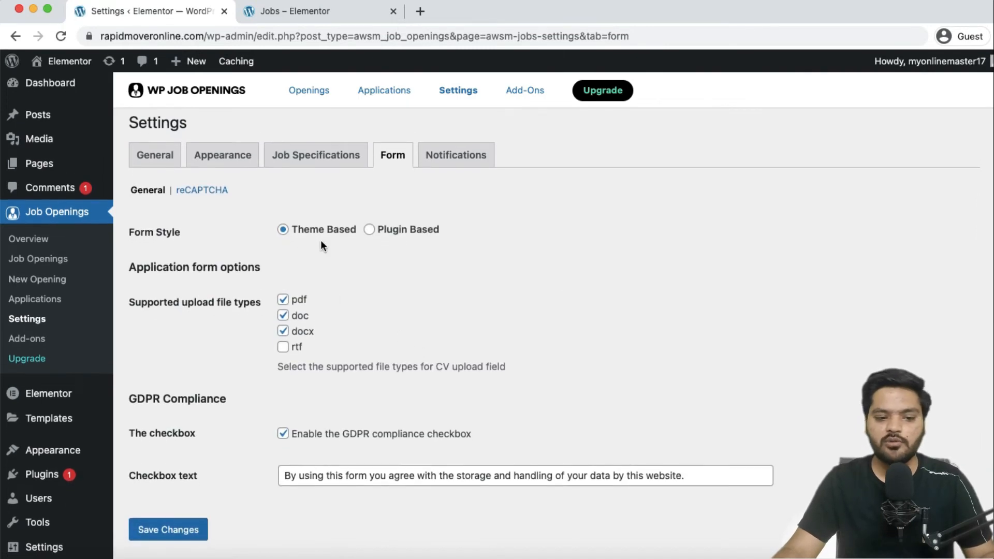
pyautogui.scroll(-2, 321, 245)
pyautogui.moveTo(151, 252); pyautogui.dragTo(256, 254)
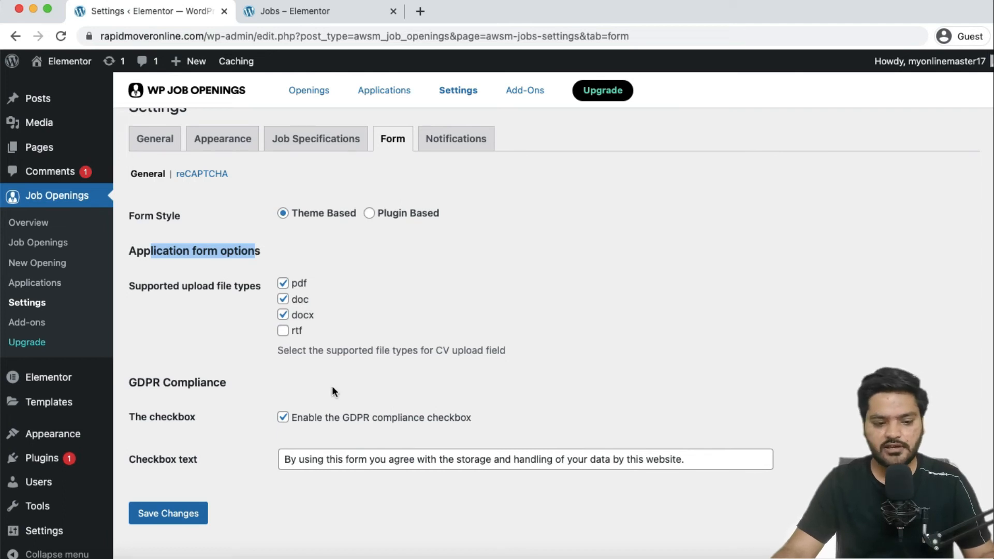
pyautogui.scroll(-1, 333, 391)
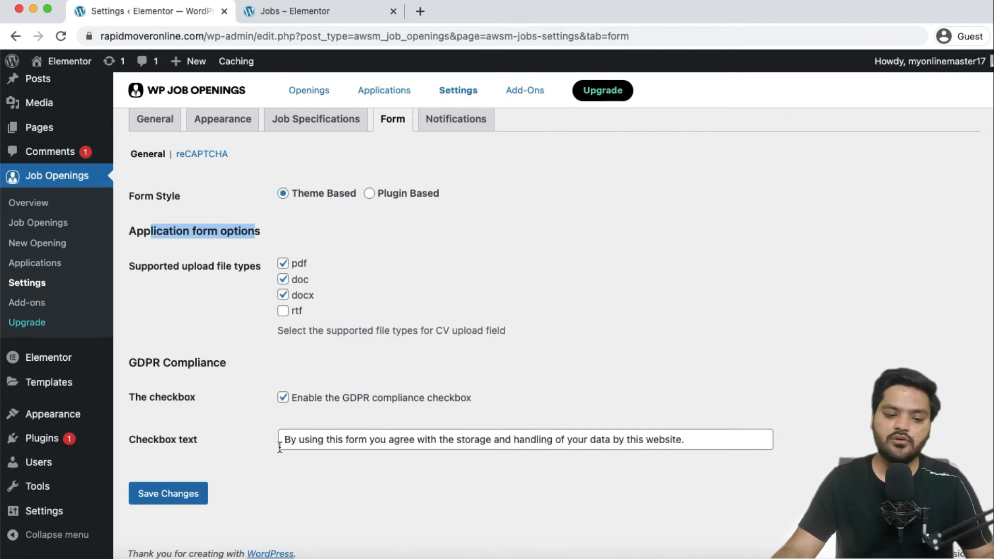
pyautogui.click(166, 492)
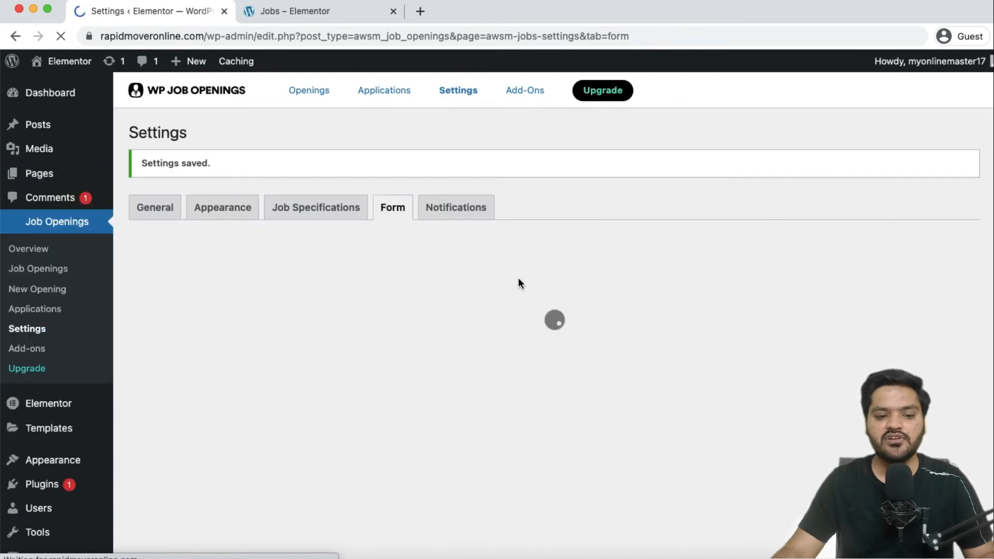
# Check the reCAPTCHA v2 form options, leaving them disabled, then go to Notifications.
pyautogui.click(199, 243)
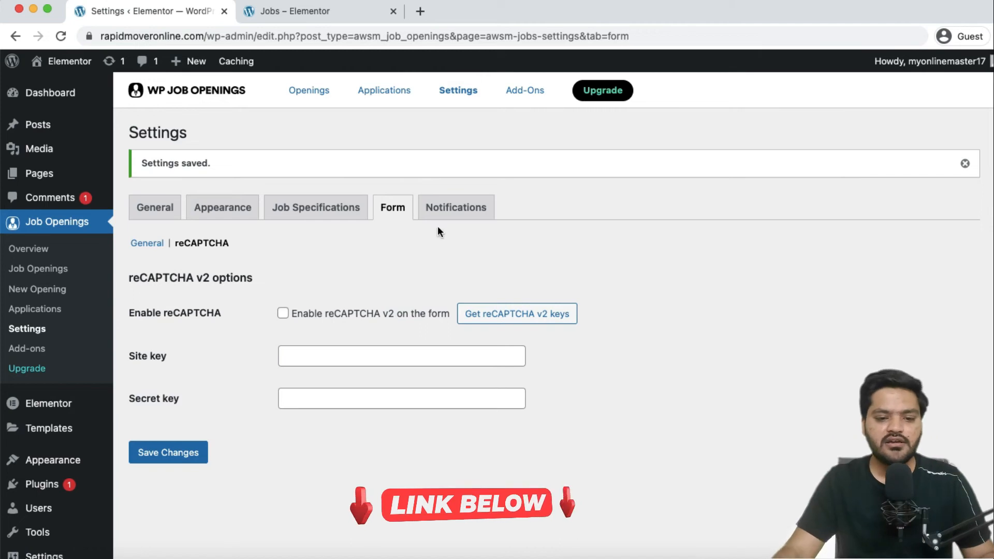
pyautogui.click(452, 208)
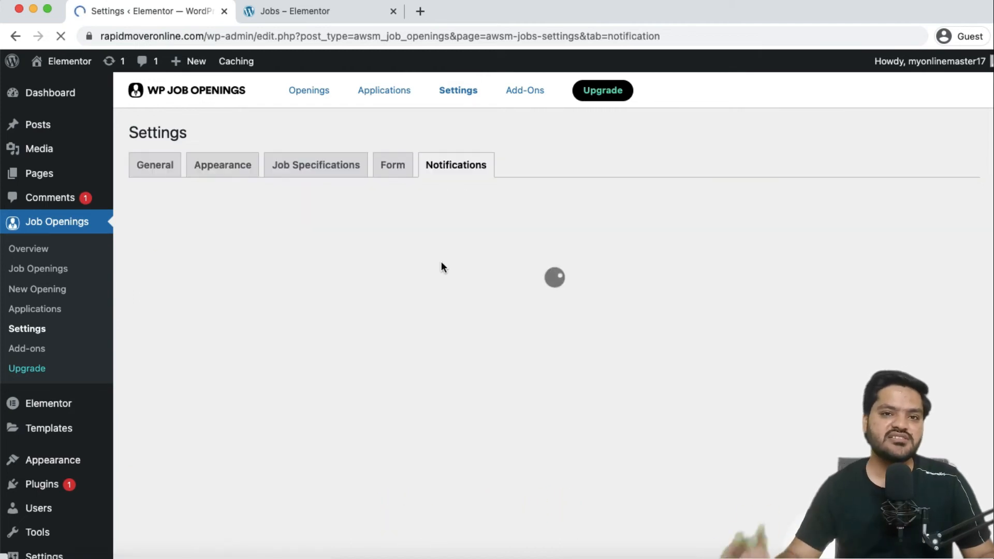
# Expand the Applicant Notification and select its current From address.
pyautogui.scroll(-3, 441, 261)
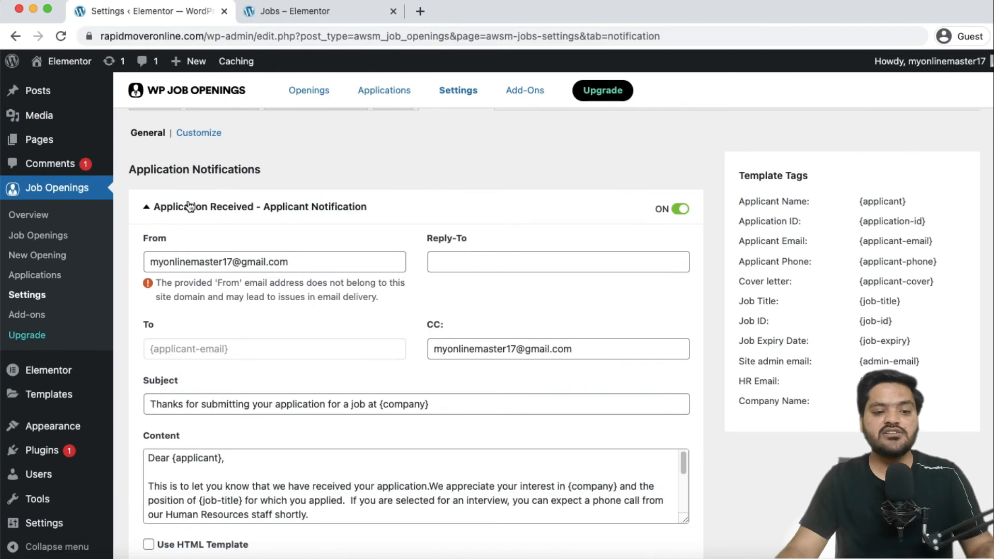
pyautogui.click(215, 207)
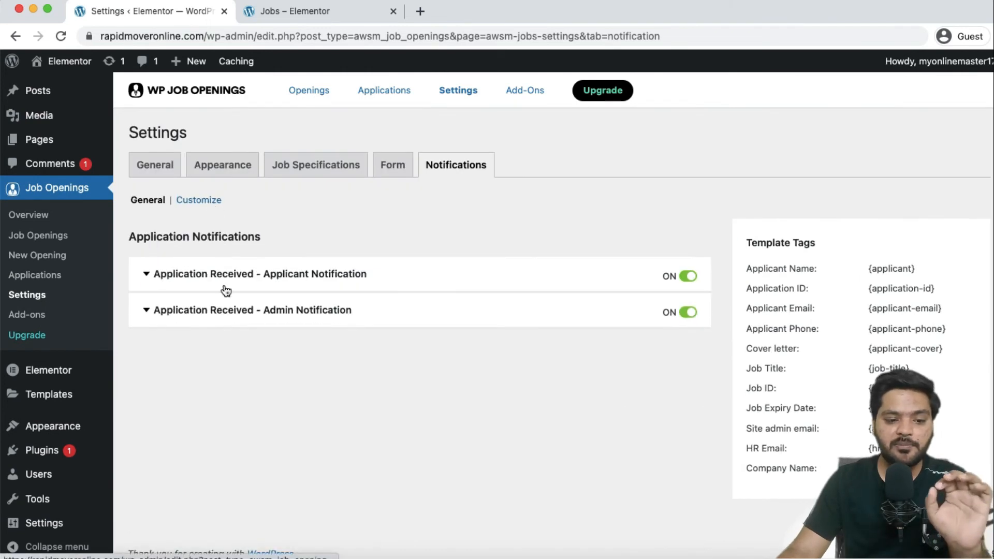
pyautogui.click(238, 278)
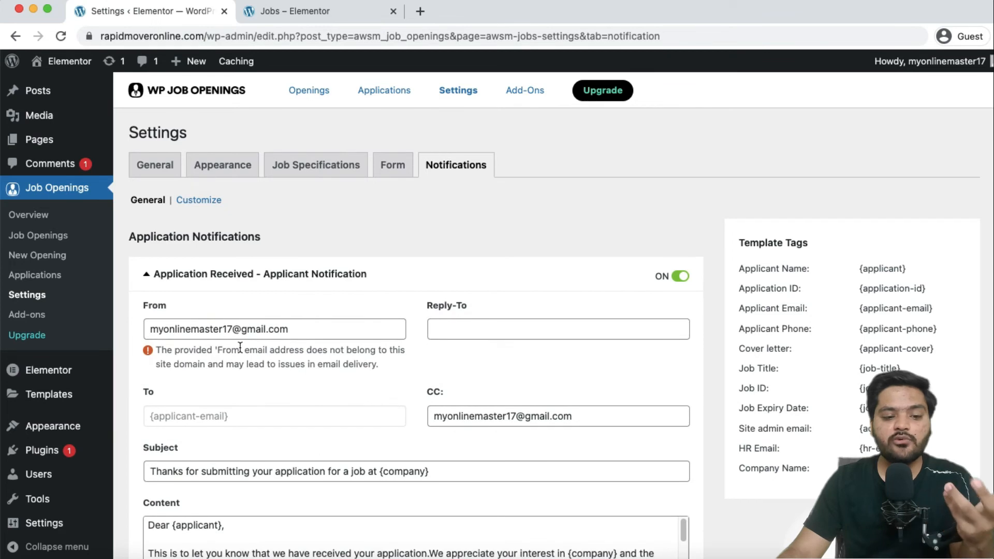
pyautogui.scroll(-1, 240, 346)
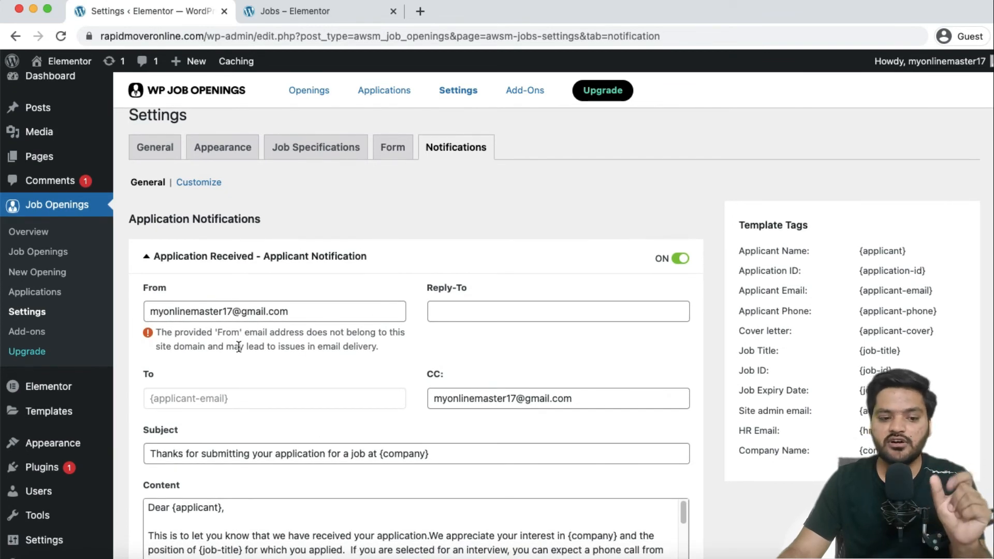
pyautogui.moveTo(150, 313); pyautogui.dragTo(295, 311)
pyautogui.click(299, 313)
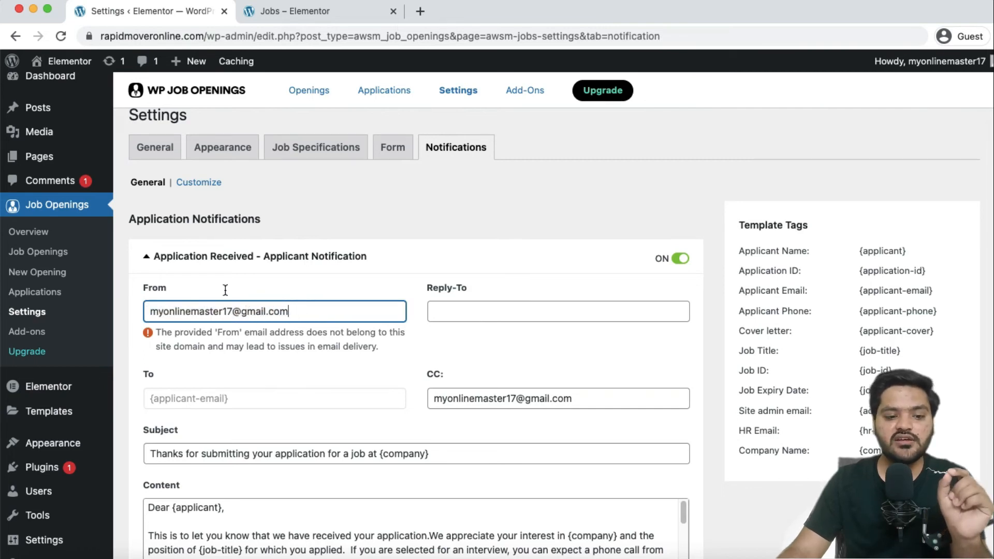
# Change the From address to 'info' at the site's own domain copied from the address bar.
pyautogui.click(118, 36)
pyautogui.click(125, 35)
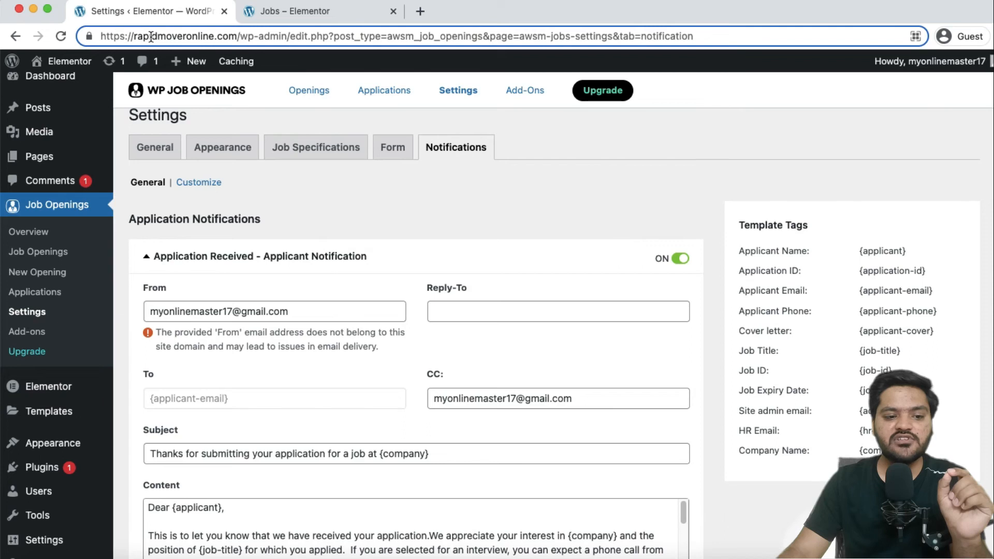
pyautogui.moveTo(133, 36); pyautogui.dragTo(237, 35)
pyautogui.rightClick(237, 36)
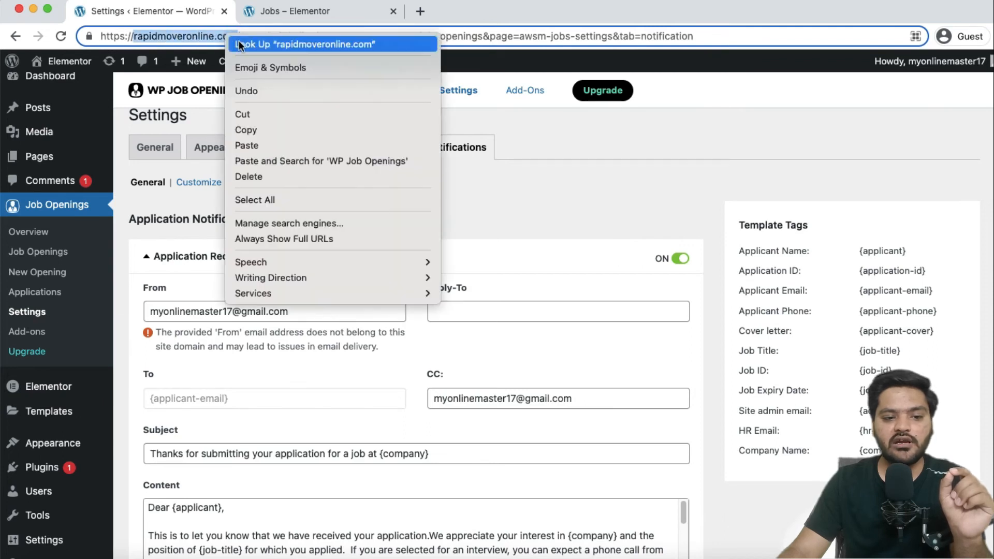
pyautogui.click(246, 130)
pyautogui.moveTo(241, 311); pyautogui.dragTo(321, 312)
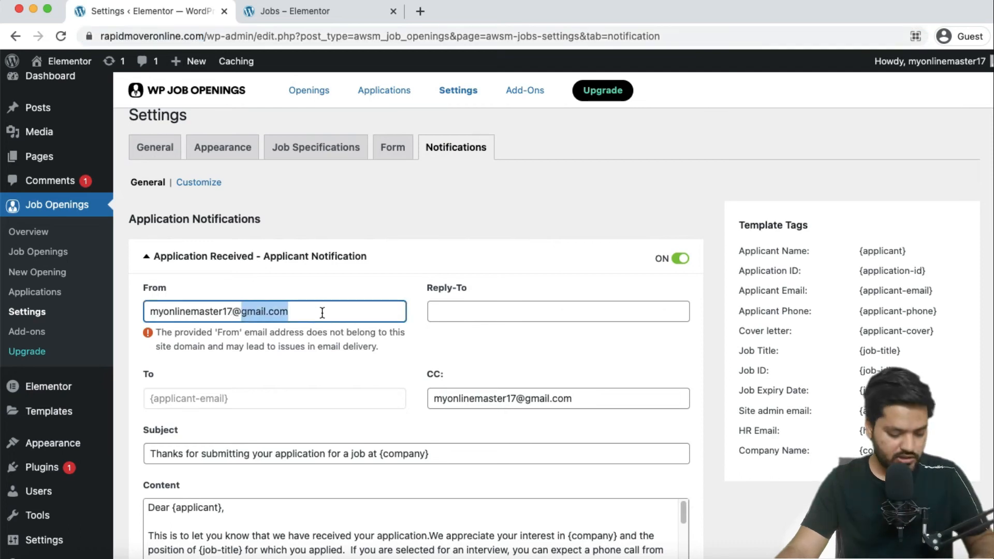
pyautogui.press('super+v')
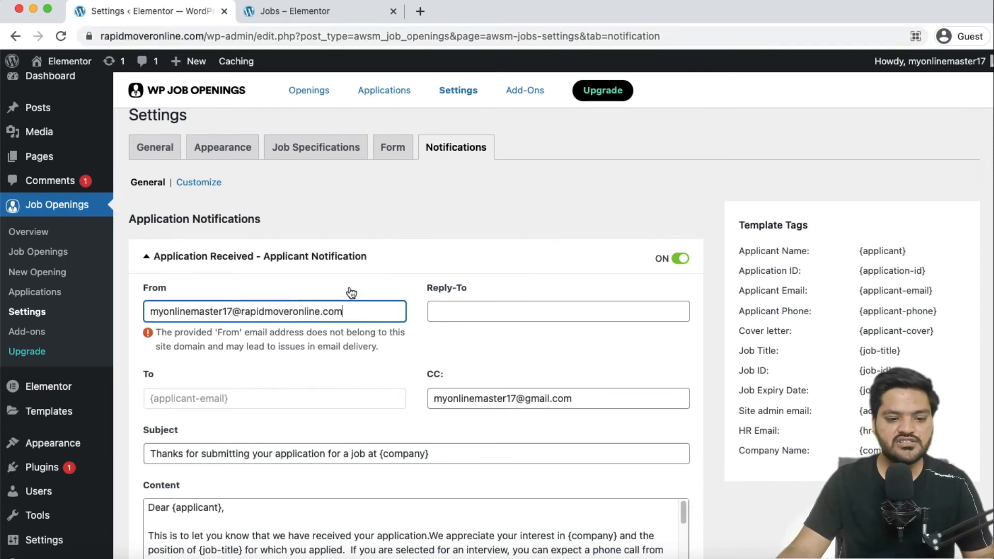
pyautogui.moveTo(232, 311); pyautogui.dragTo(139, 302)
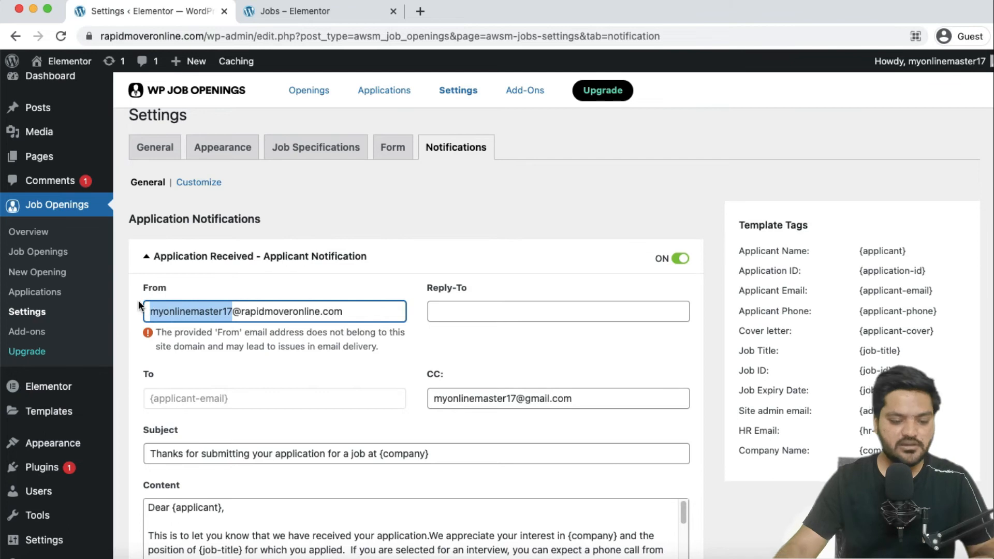
pyautogui.write('info')
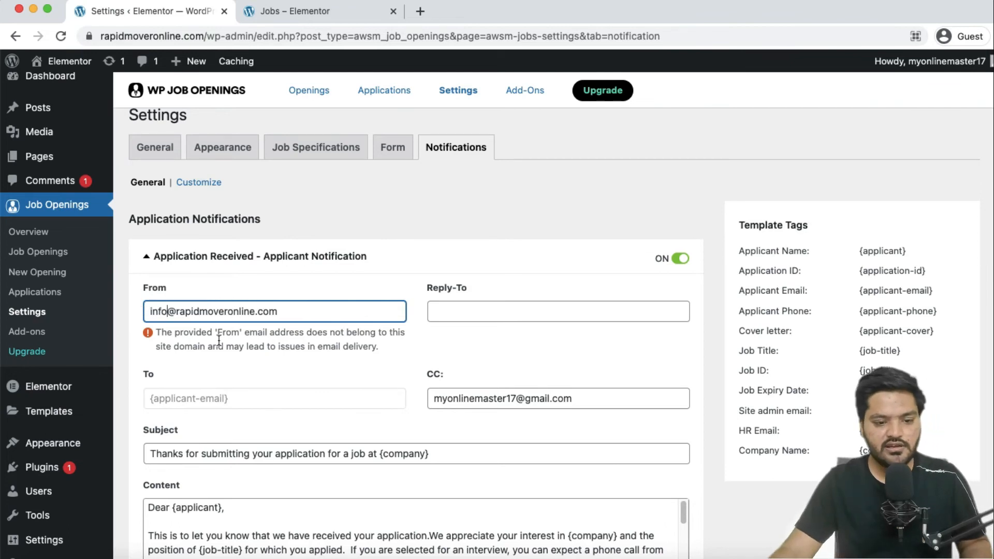
pyautogui.click(136, 356)
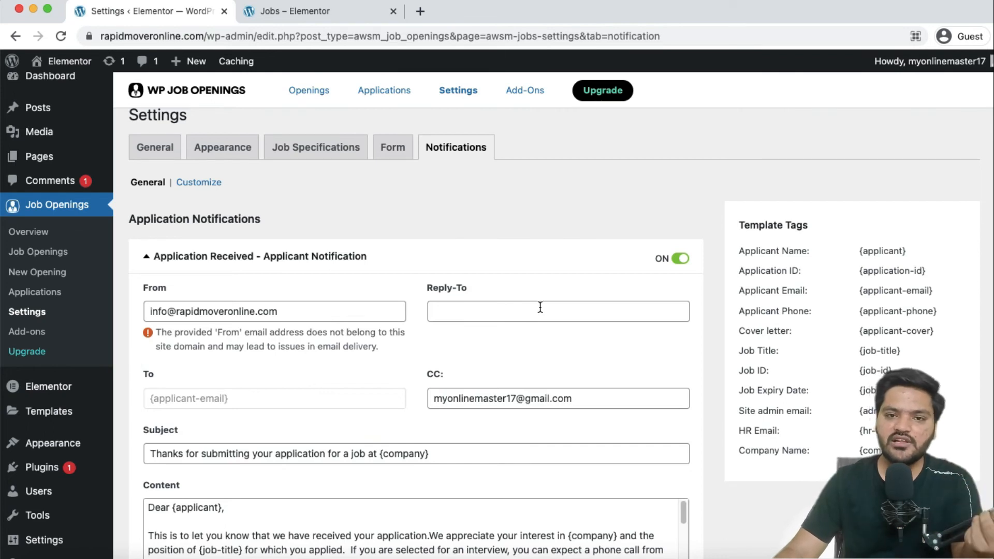
# Review the 'Thanks for submitting' subject and message body, then save the applicant notification.
pyautogui.scroll(-2, 467, 341)
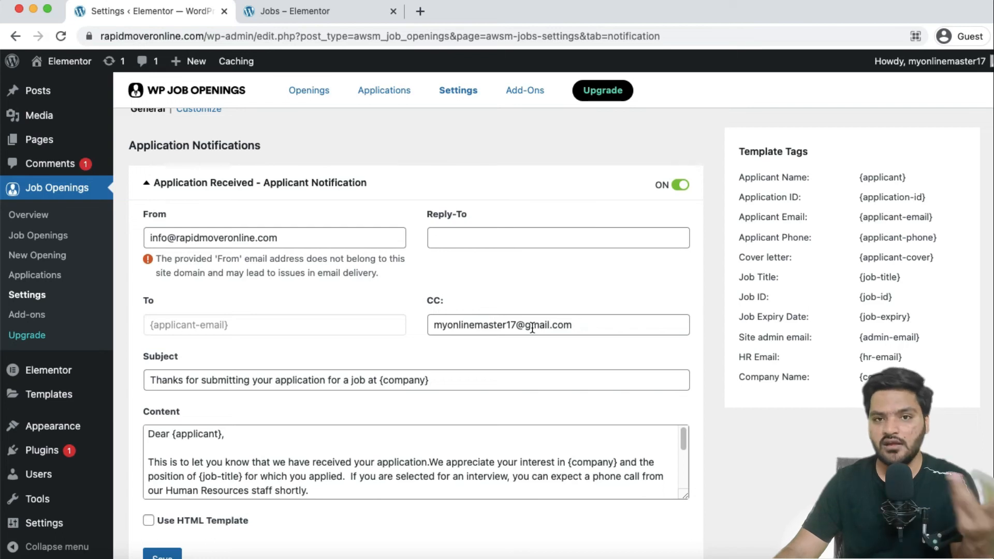
pyautogui.scroll(-2, 508, 351)
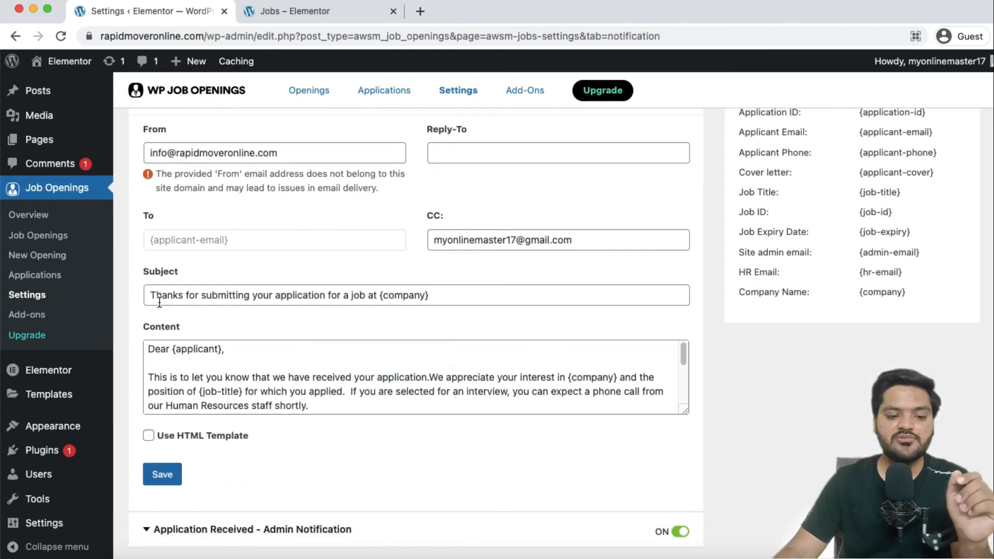
pyautogui.moveTo(151, 295); pyautogui.dragTo(442, 301)
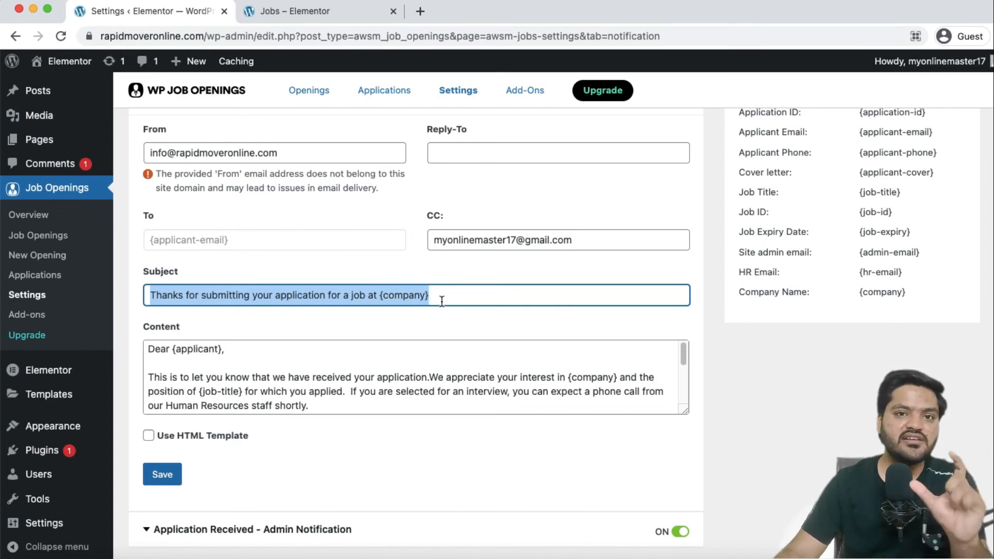
pyautogui.scroll(-2, 288, 349)
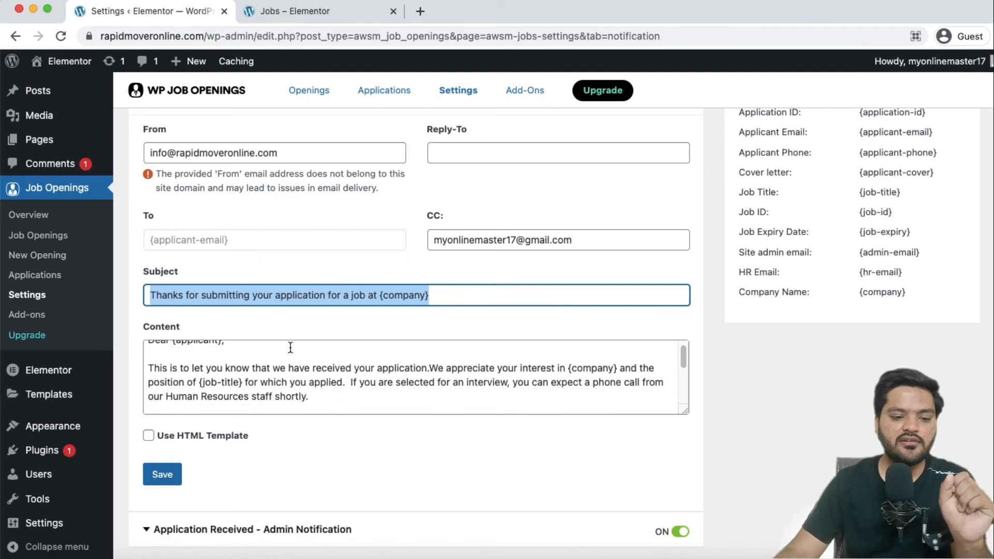
pyautogui.scroll(2, 168, 376)
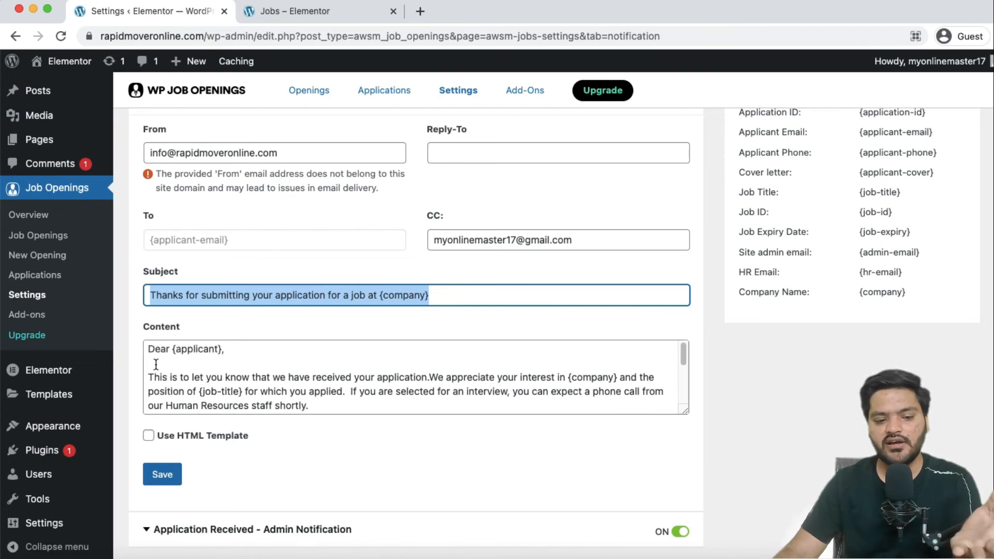
pyautogui.moveTo(148, 348); pyautogui.dragTo(326, 410)
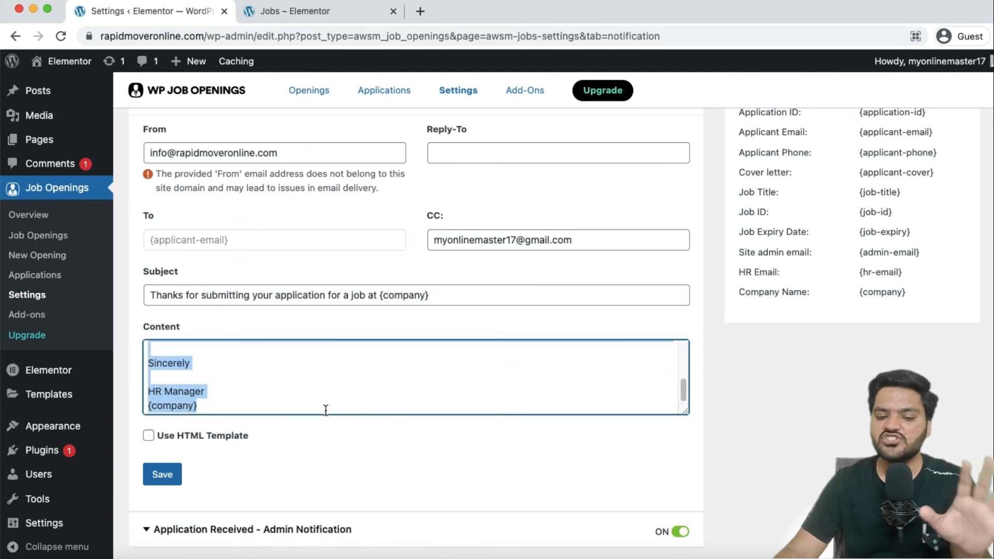
pyautogui.click(326, 410)
pyautogui.scroll(-1, 325, 410)
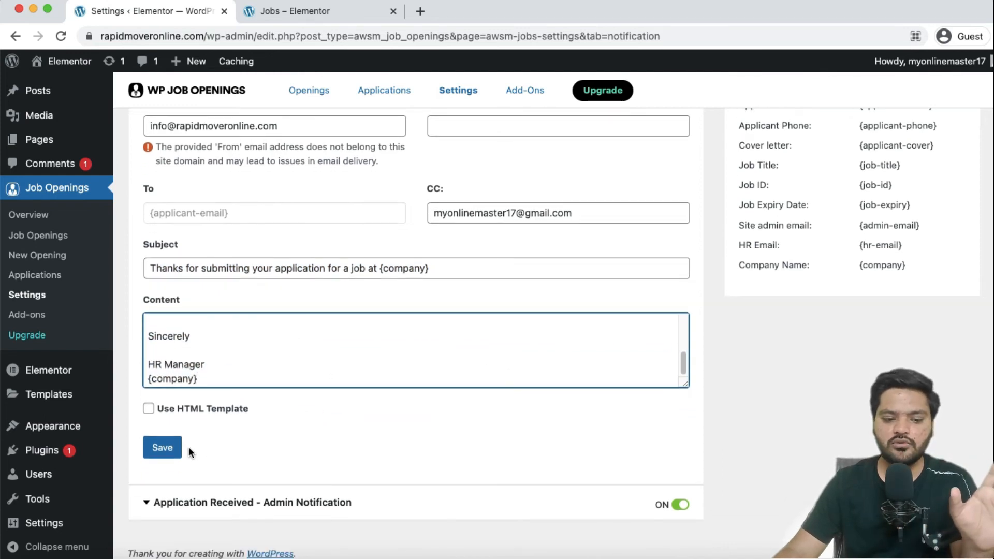
pyautogui.click(165, 447)
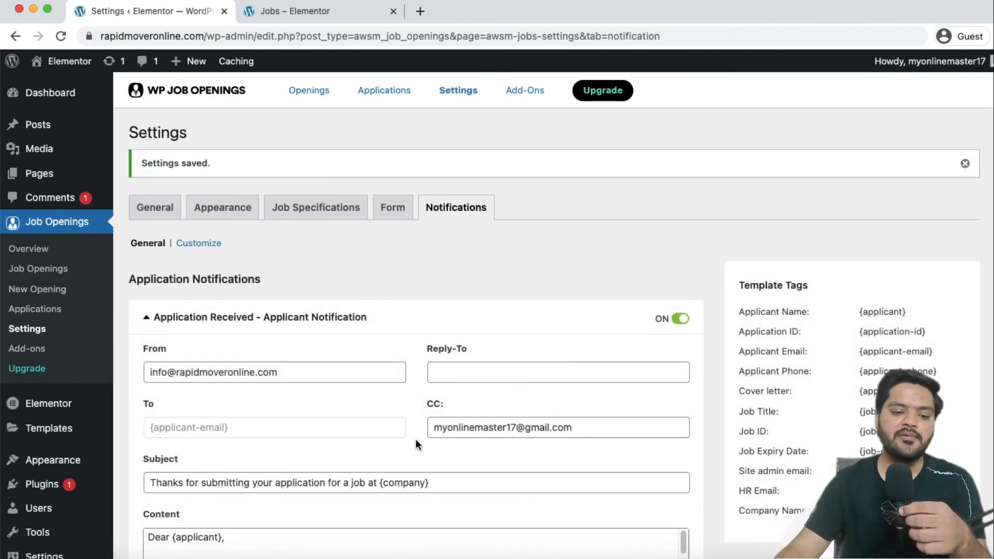
pyautogui.click(300, 317)
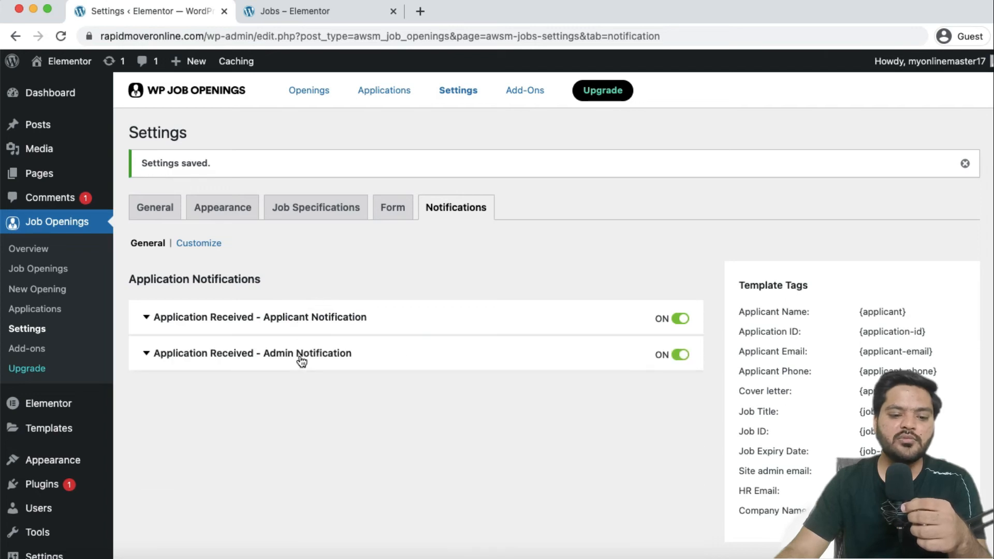
# Change the admin notification From address to info@ on the site's own domain.
pyautogui.click(300, 356)
pyautogui.scroll(-3, 356, 395)
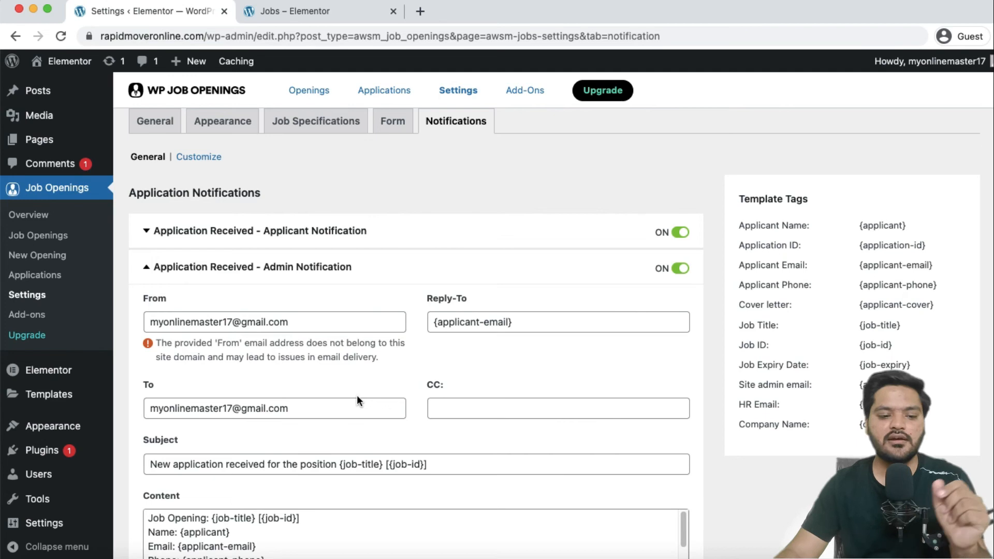
pyautogui.doubleClick(229, 322)
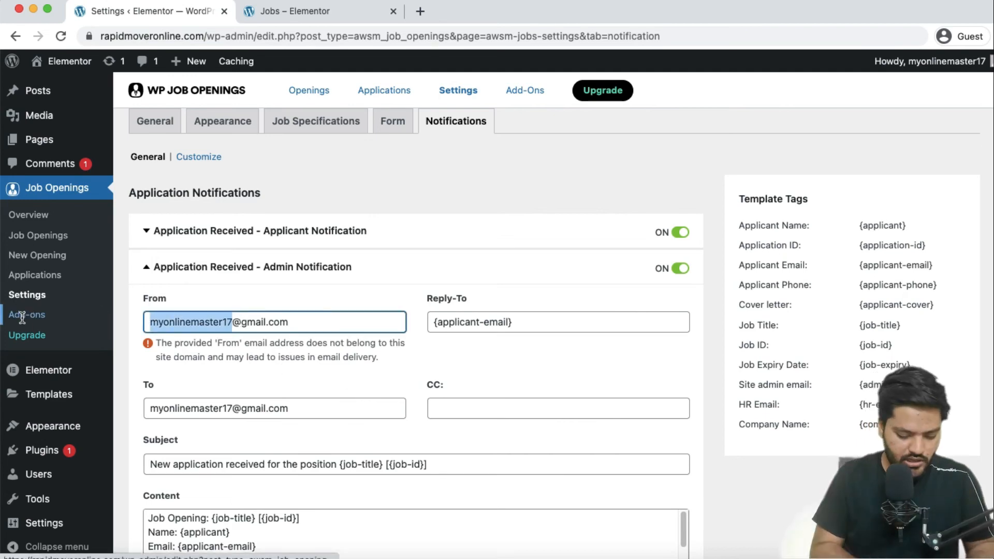
pyautogui.write('info')
pyautogui.moveTo(177, 322); pyautogui.dragTo(223, 322)
pyautogui.press('super+v')
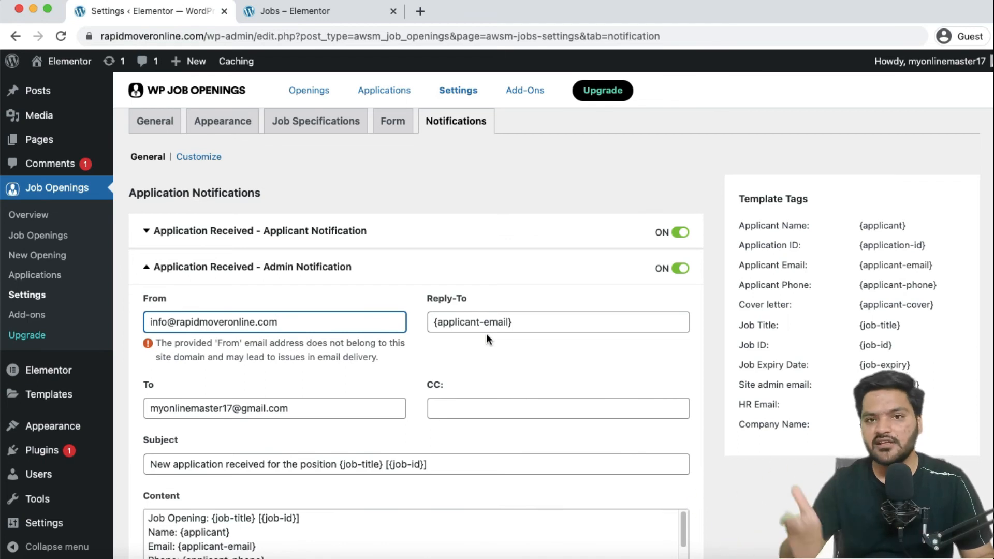
# Check the admin notification recipient address and save the notification settings.
pyautogui.scroll(-2, 486, 333)
pyautogui.click(305, 377)
pyautogui.scroll(-5, 479, 357)
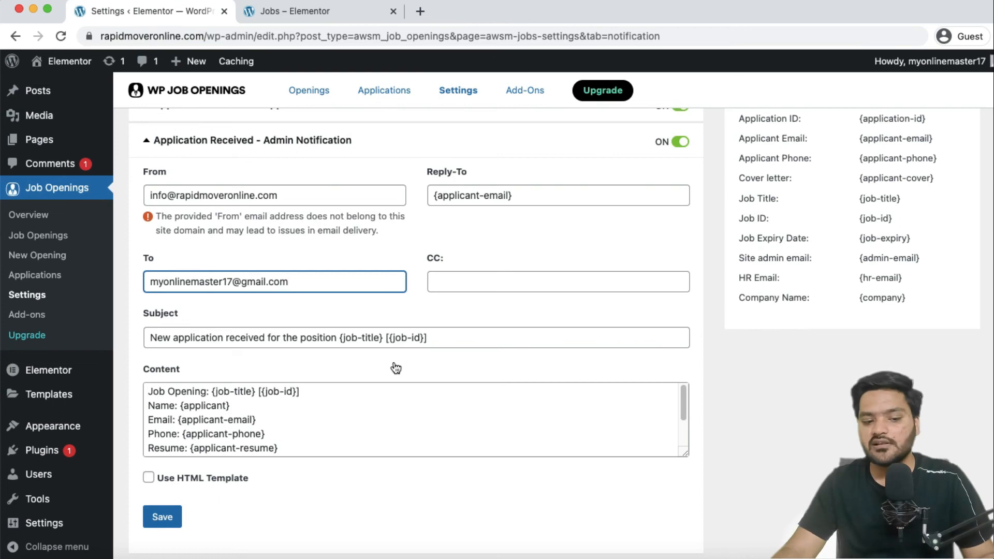
pyautogui.scroll(-2, 246, 420)
pyautogui.scroll(3, 246, 421)
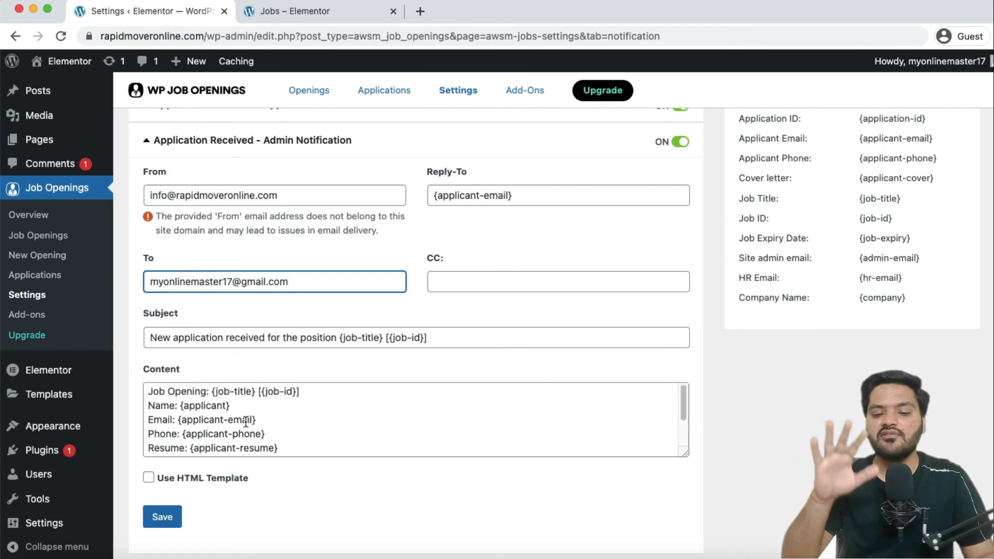
pyautogui.click(162, 517)
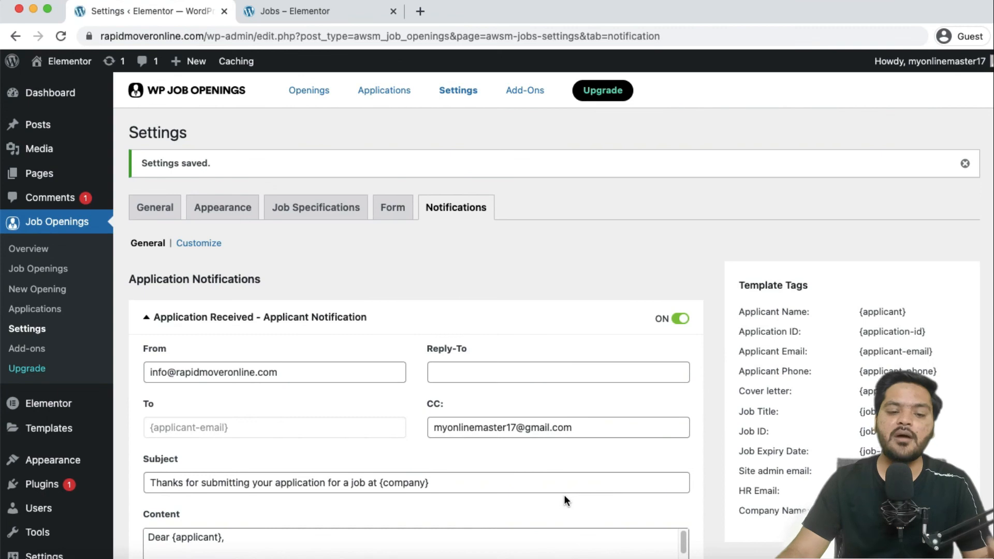
pyautogui.click(55, 288)
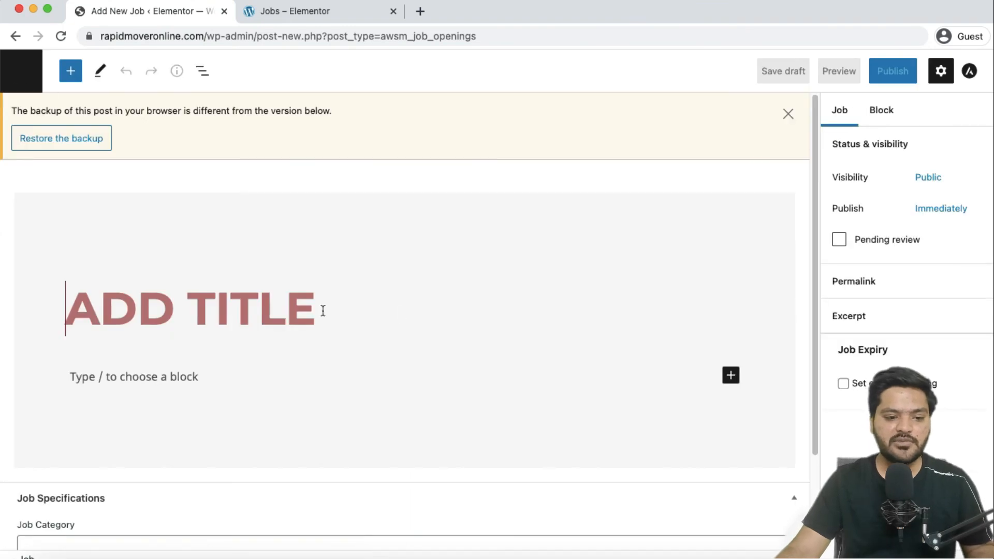
# Enter the job title 'MARKETING MANAGER' and a placeholder job description.
pyautogui.click(134, 305)
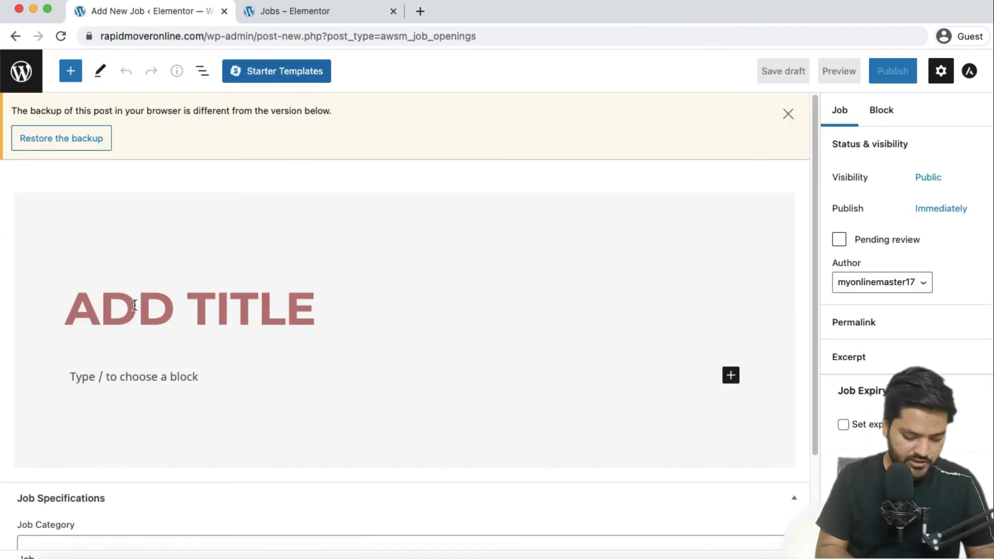
pyautogui.write('MARKETING M')
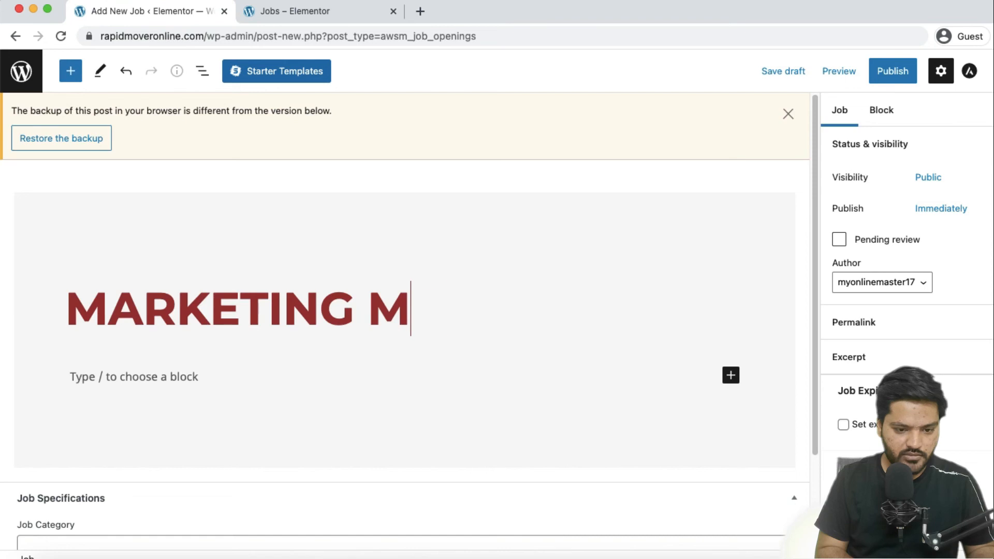
pyautogui.write('ANAGER')
pyautogui.scroll(-3, 70, 310)
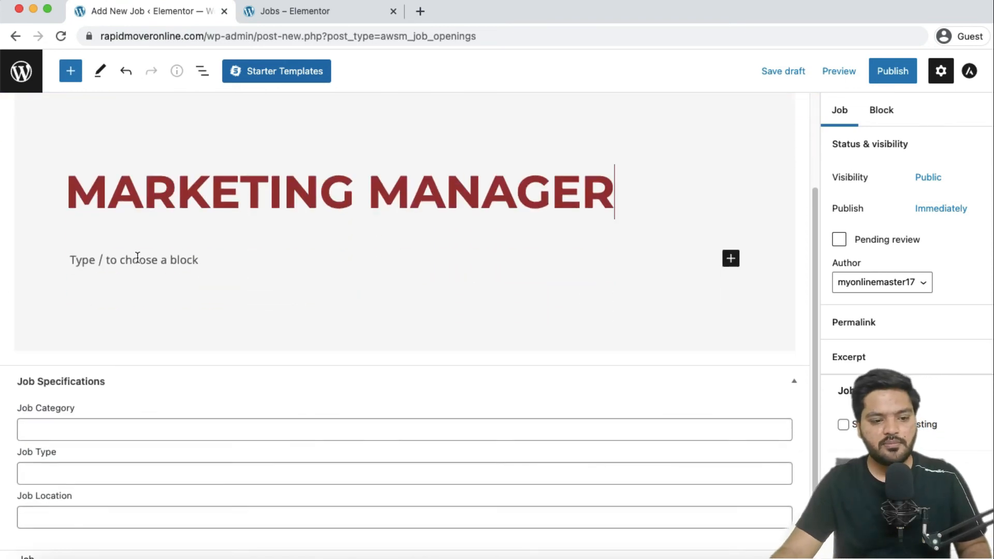
pyautogui.click(145, 260)
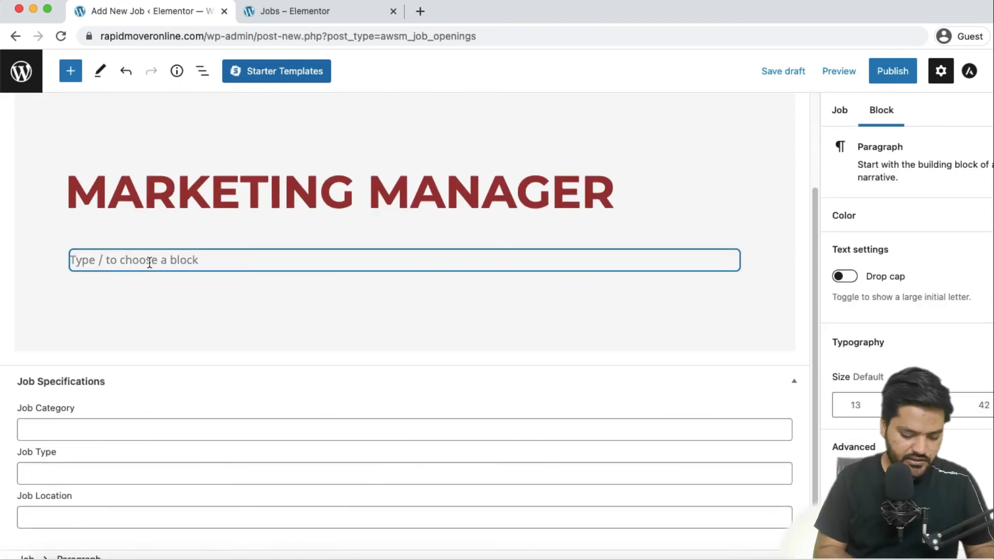
pyautogui.write('hfkdhgafkdhakfhdjklfh')
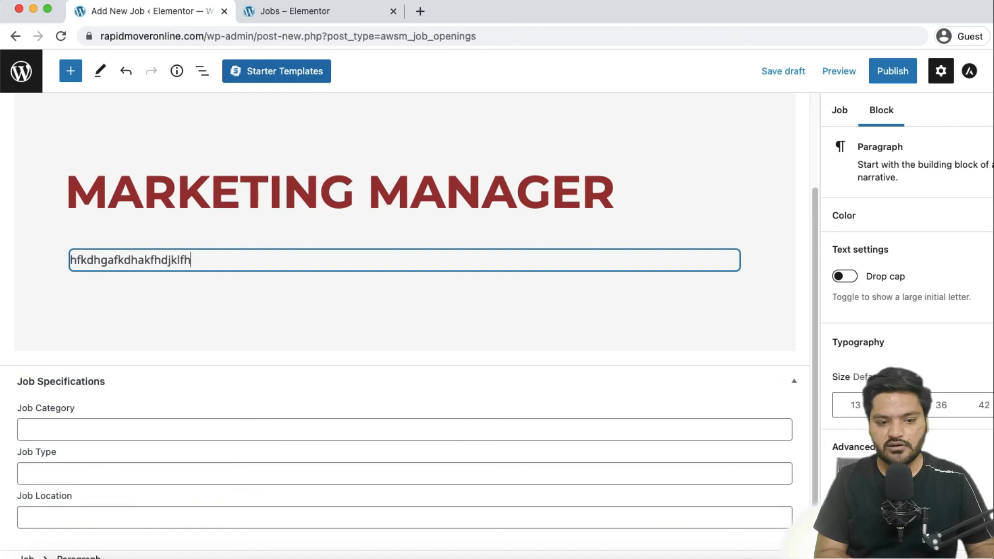
pyautogui.write('djklahfjkdalhfdjklahfdjklahfdjlkhafdjklhsafkldhjkslahfdjklahfdjklsahf')
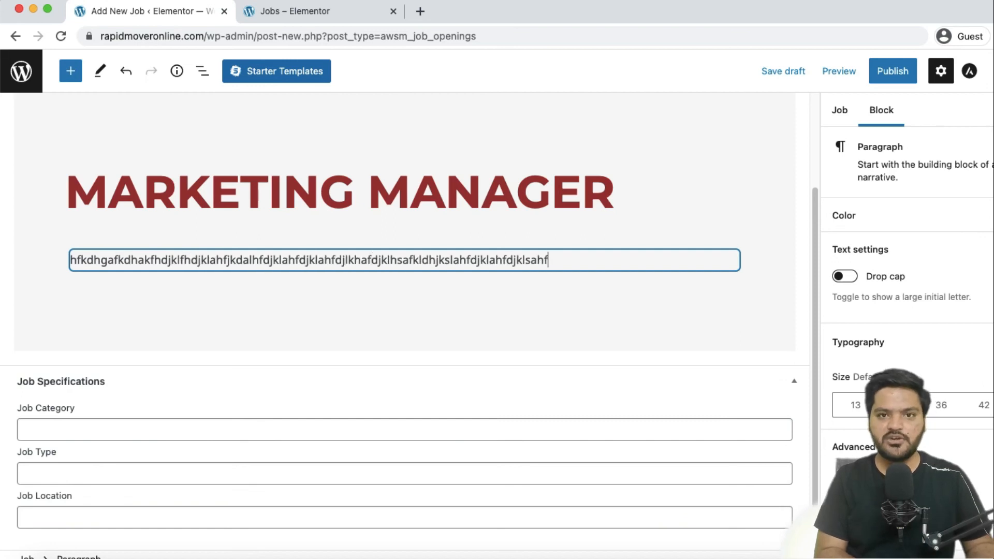
pyautogui.write('jkdlhafjkdlhafjkdlhsfjkldhajklhjdkflhajkfdsafdasfdsa')
# Set the job specifications to category Marketing, type Full Time and location Delhi.
pyautogui.click(129, 429)
pyautogui.click(91, 376)
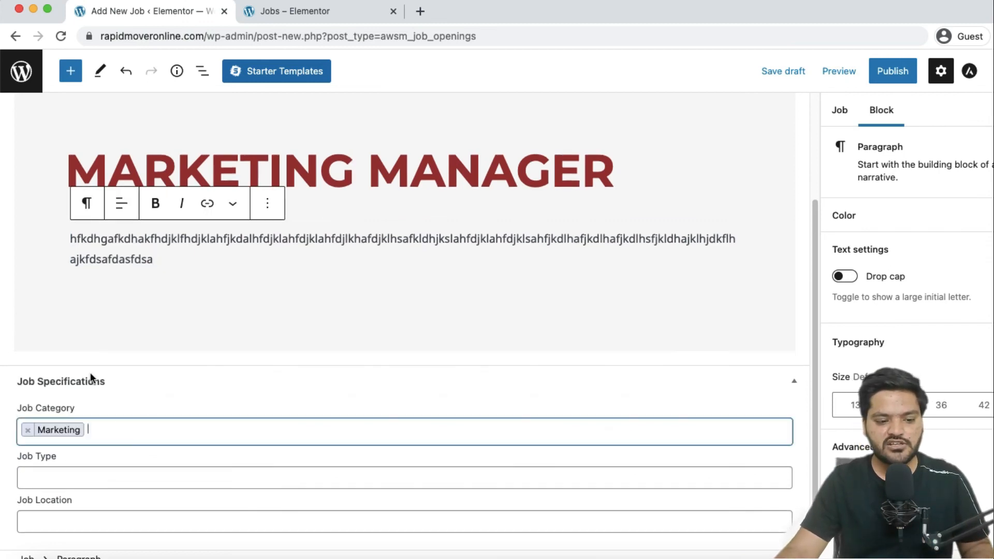
pyautogui.click(129, 470)
pyautogui.click(100, 424)
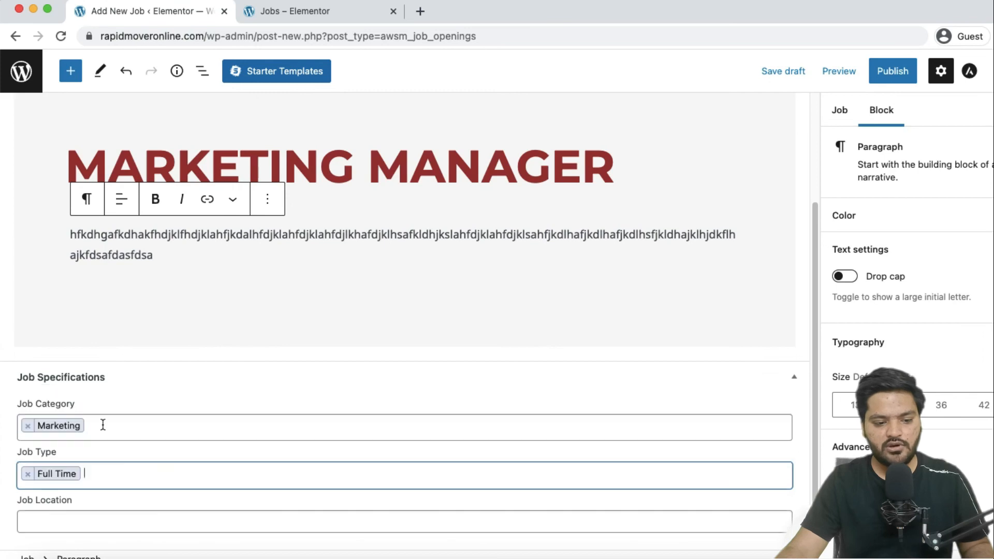
pyautogui.click(173, 523)
pyautogui.click(91, 470)
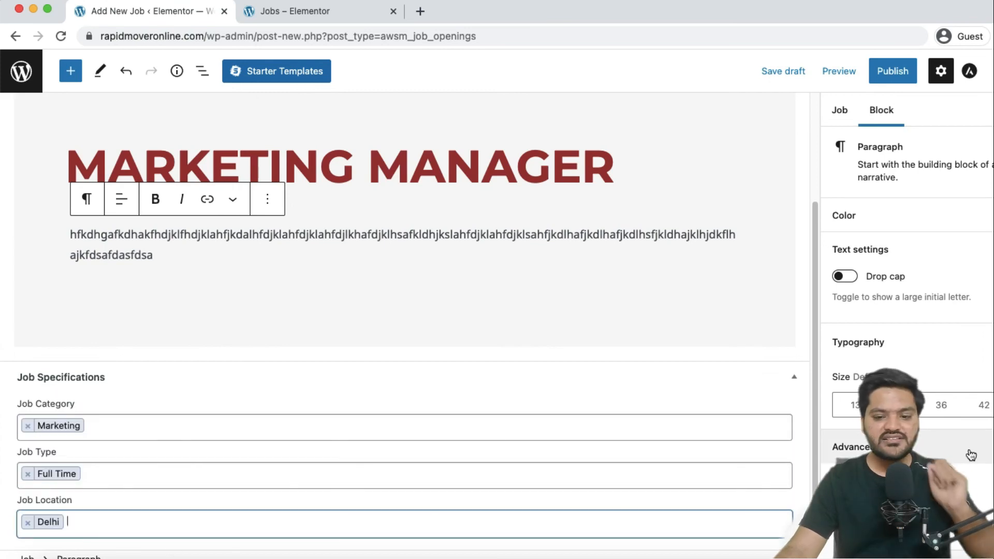
# Publish the Marketing Manager job and confirm the publication.
pyautogui.click(938, 456)
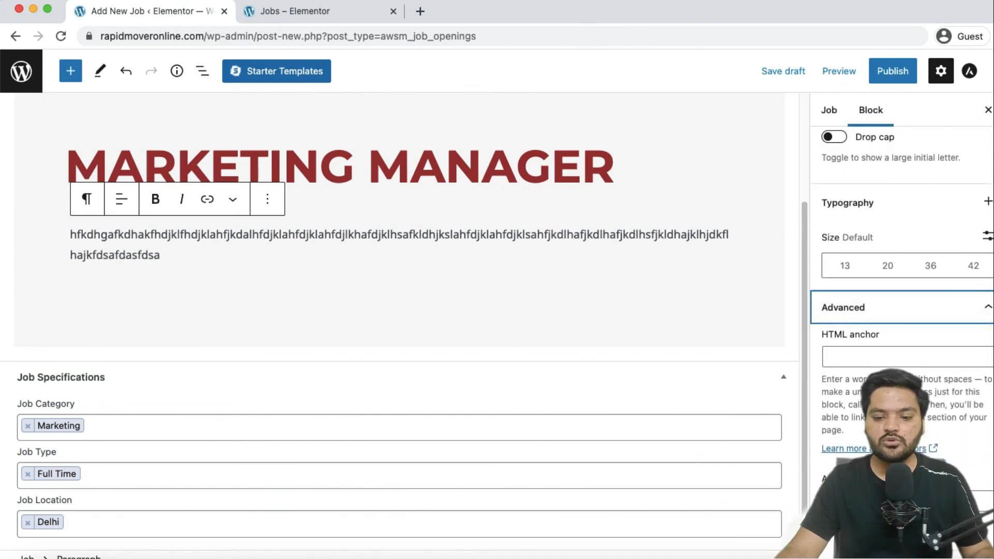
pyautogui.scroll(3, 901, 310)
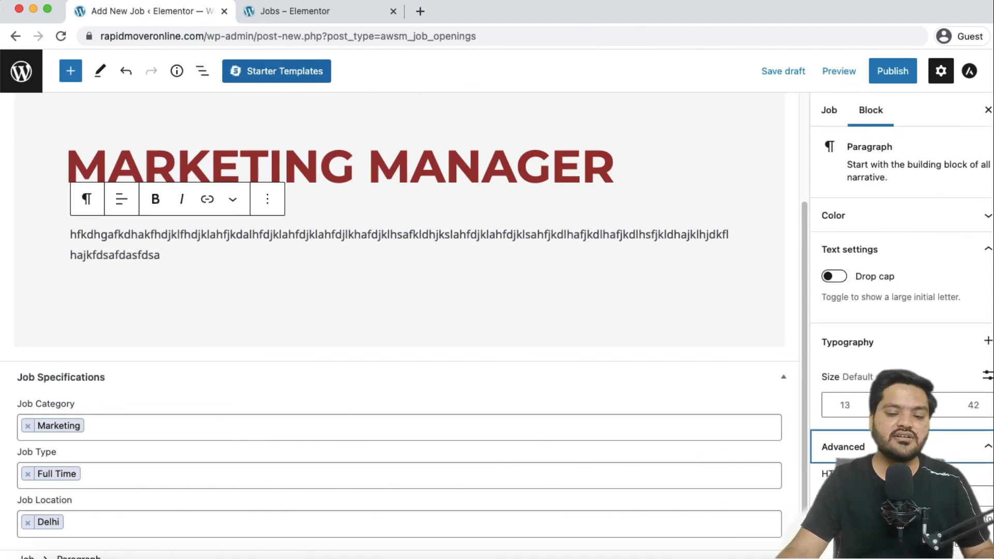
pyautogui.click(892, 71)
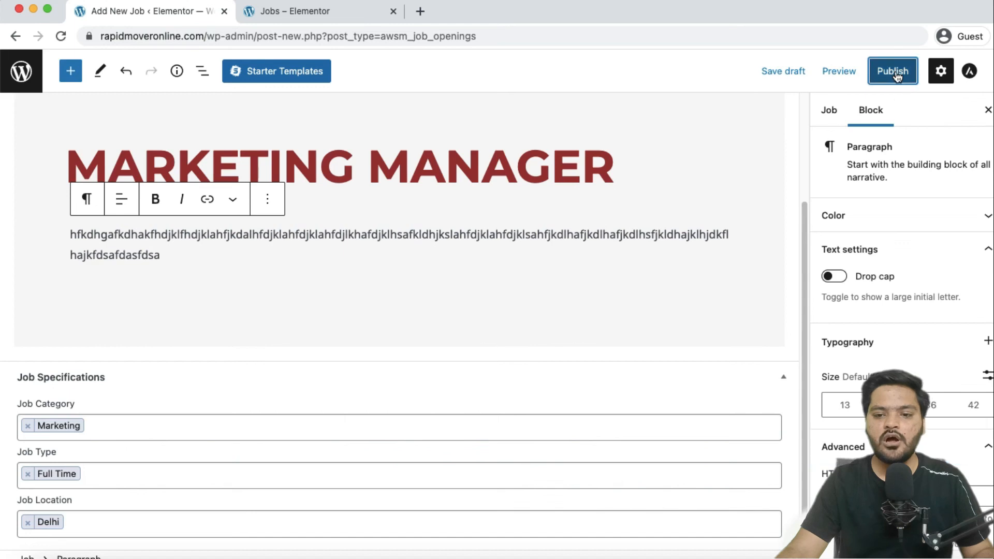
pyautogui.click(877, 65)
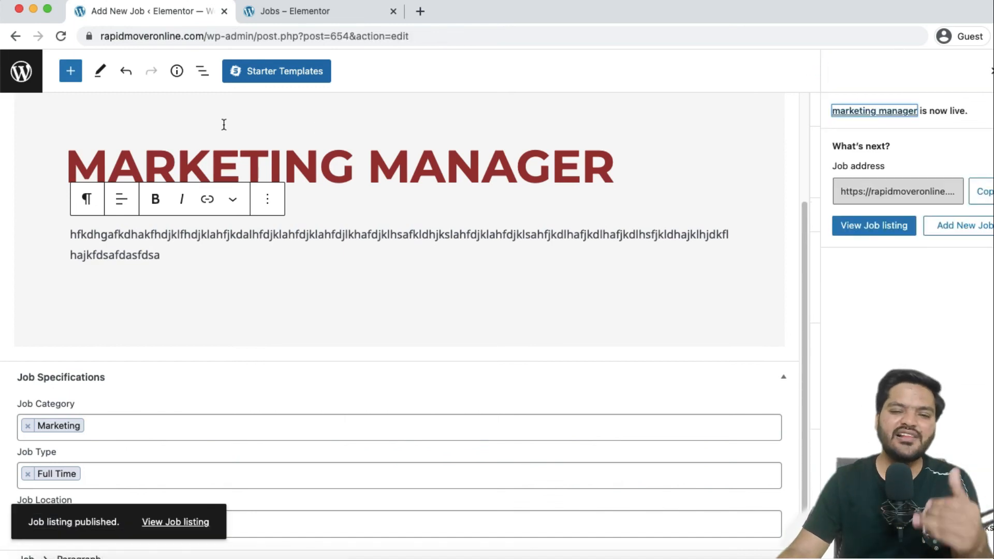
pyautogui.click(314, 21)
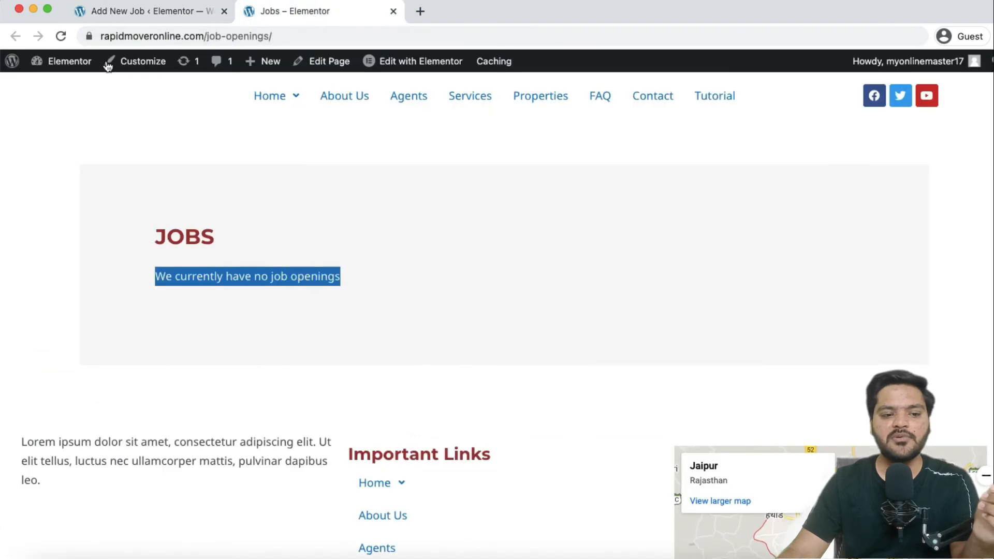
# Reload the Jobs page, open the MARKETING MANAGER listing and review its details and application form.
pyautogui.click(61, 37)
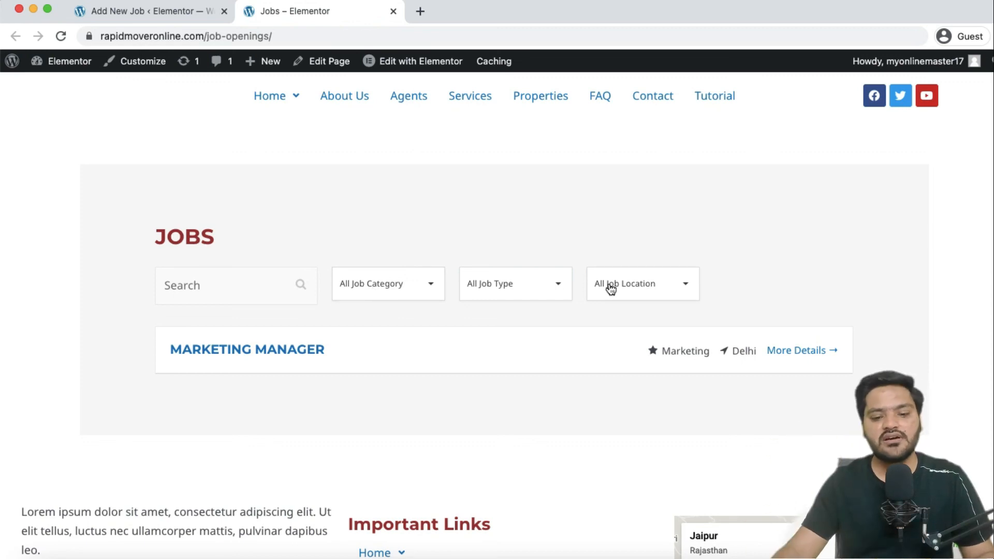
pyautogui.click(264, 357)
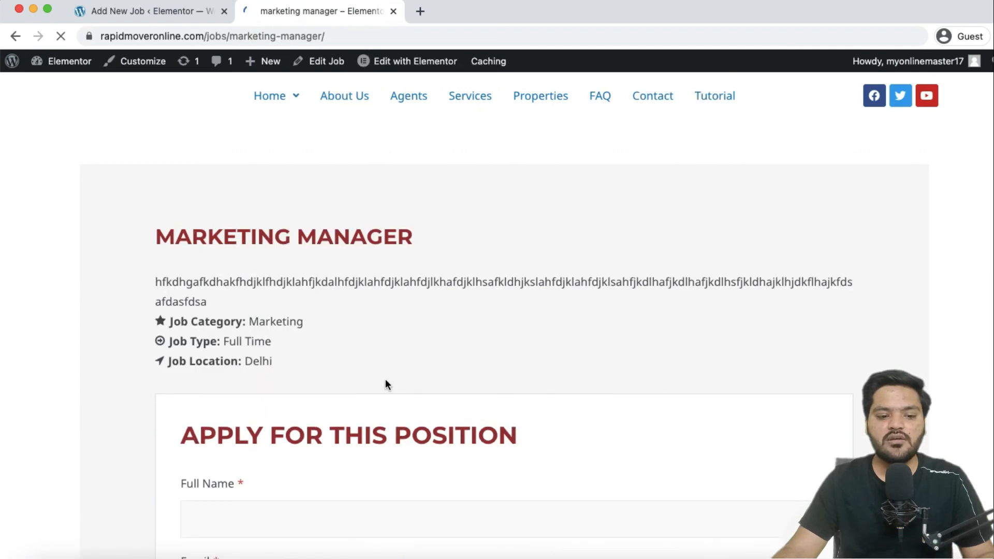
pyautogui.tripleClick(160, 233)
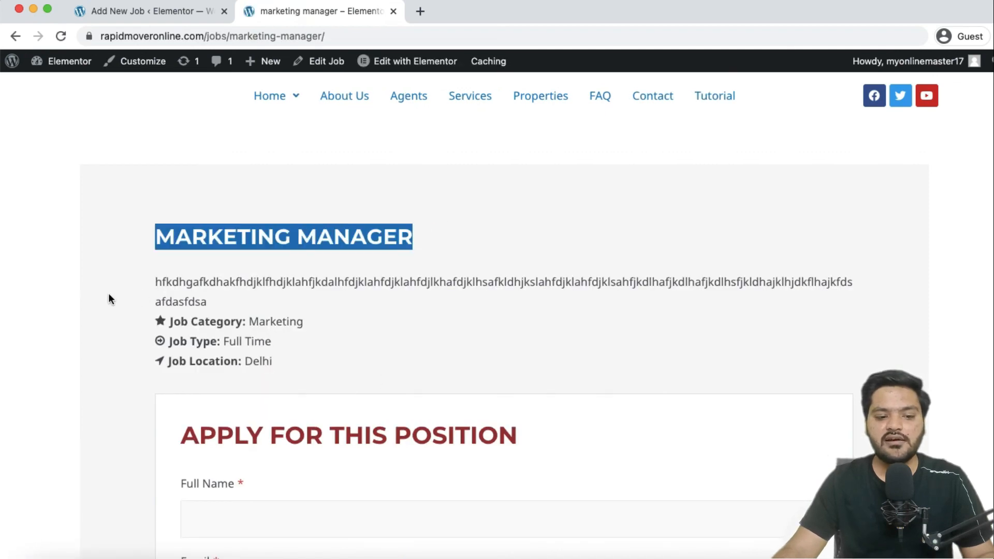
pyautogui.tripleClick(158, 280)
pyautogui.moveTo(170, 321); pyautogui.dragTo(272, 363)
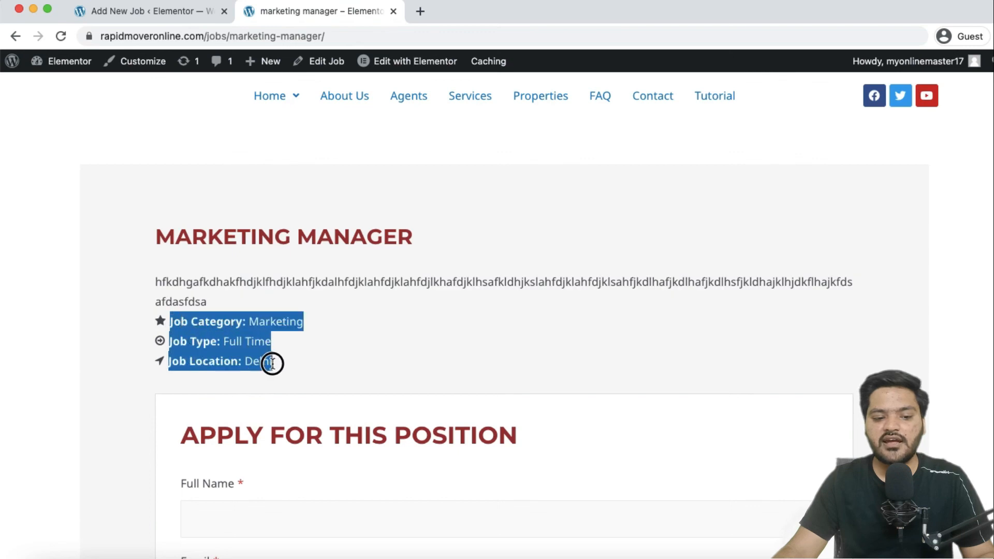
pyautogui.scroll(-10, 273, 363)
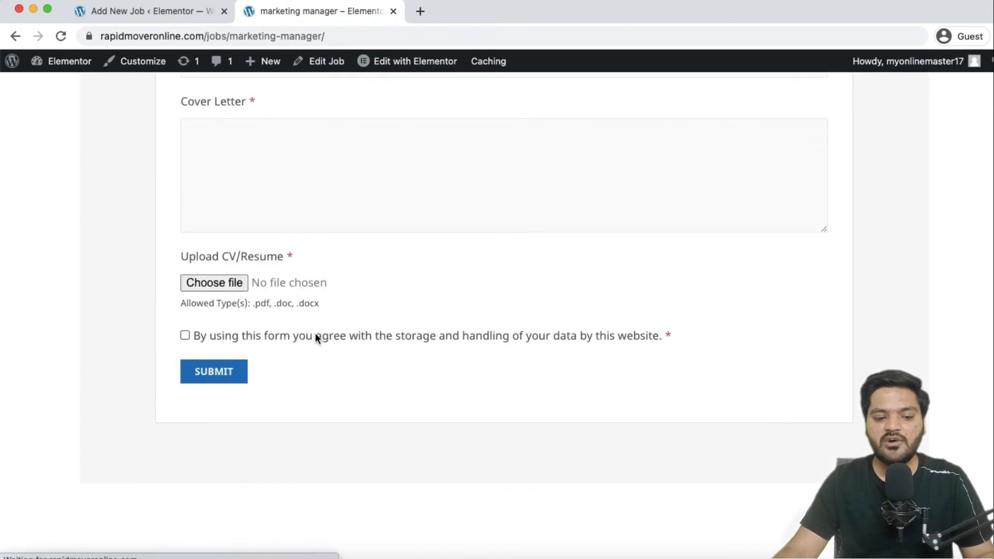